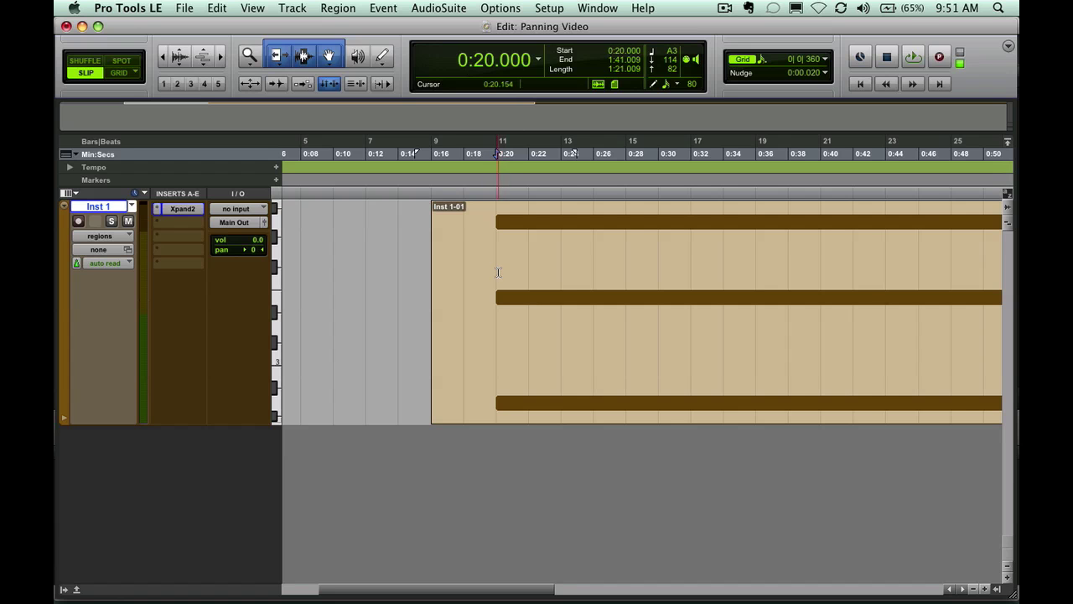
Open the Xpand2 instrument plugin, then close it and audition the pad sound
{"action": "left_click", "coordinate": [179, 214]}
{"action": "left_click_drag", "start_coordinate": [649, 179], "coordinate": [356, 73]}
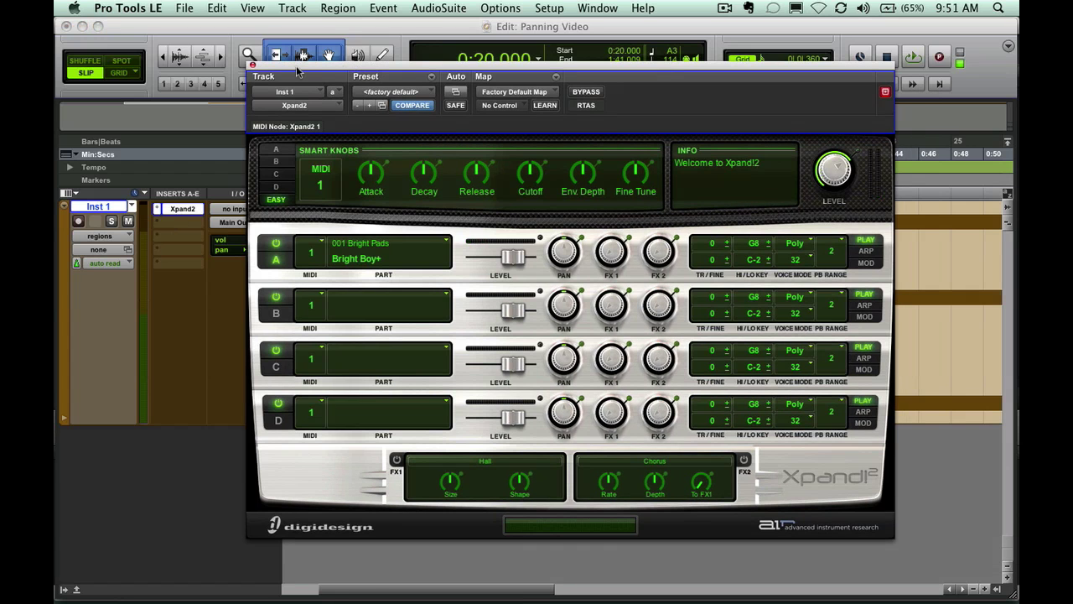
{"action": "left_click", "coordinate": [252, 65]}
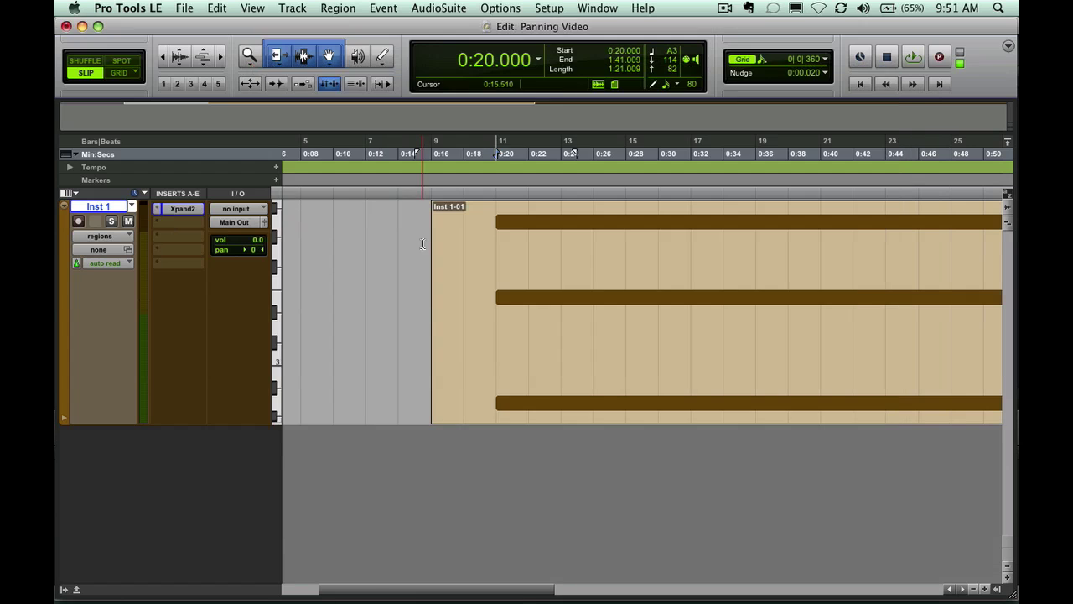
{"action": "key", "text": "space"}
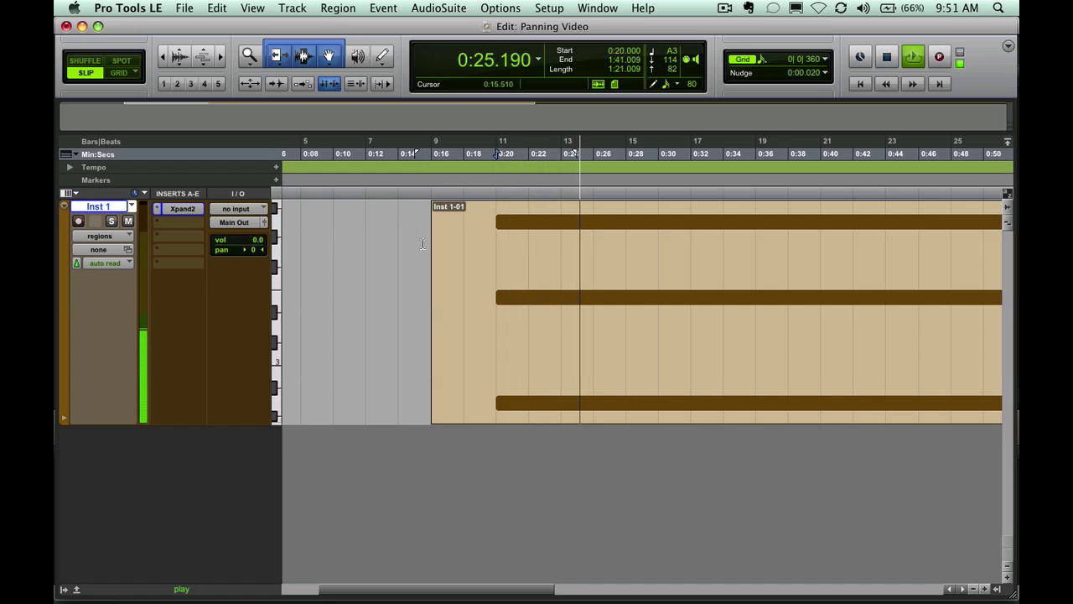
{"action": "key", "text": "space"}
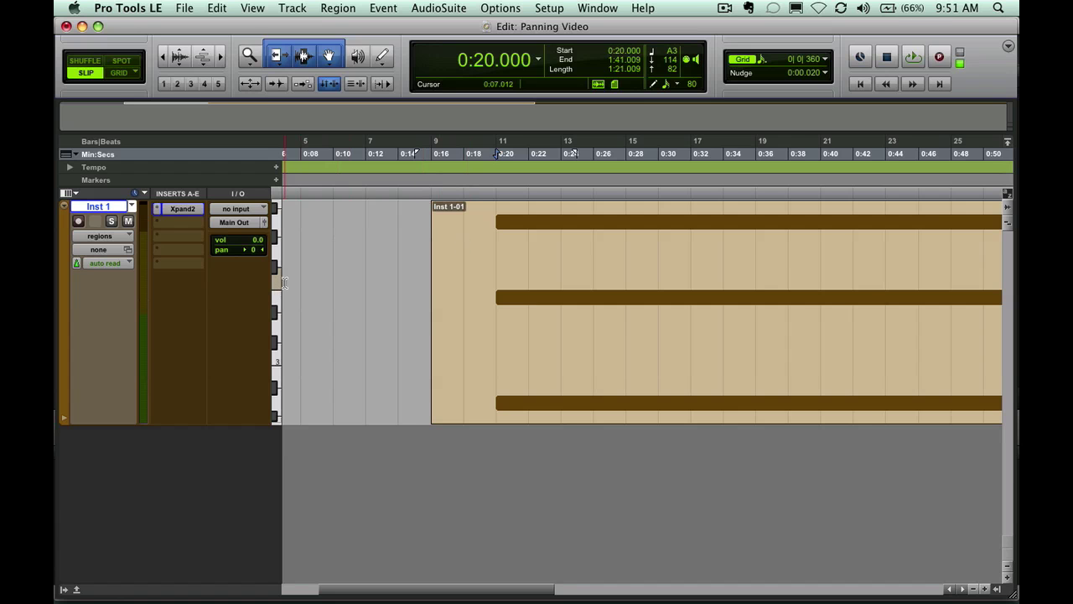
Switch Inst 1's track view to audio pan and reset the pan to centre 0
{"action": "left_click", "coordinate": [129, 240]}
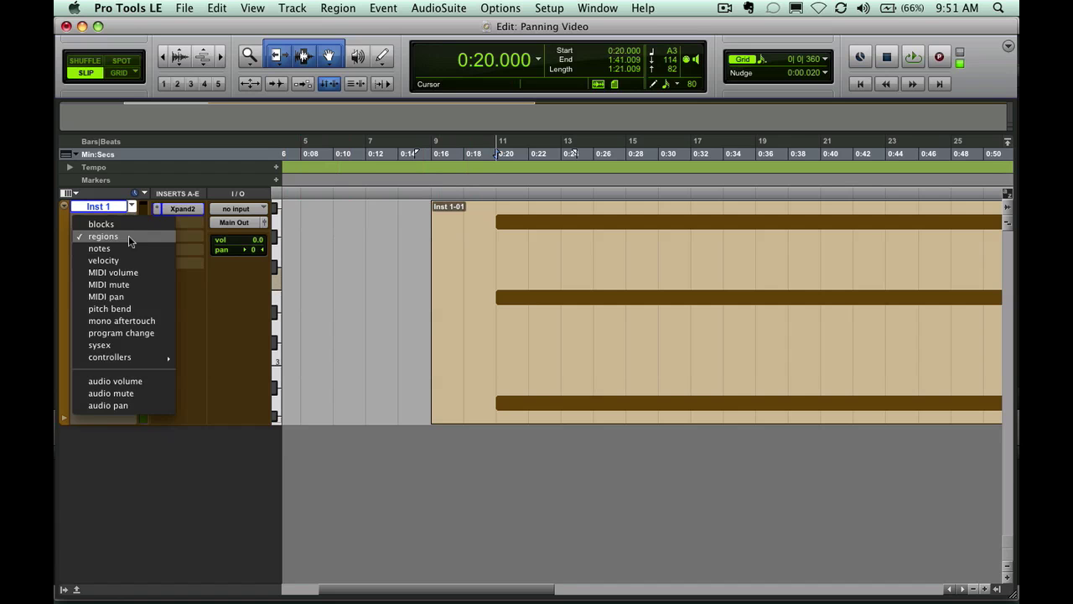
{"action": "left_click", "coordinate": [161, 239]}
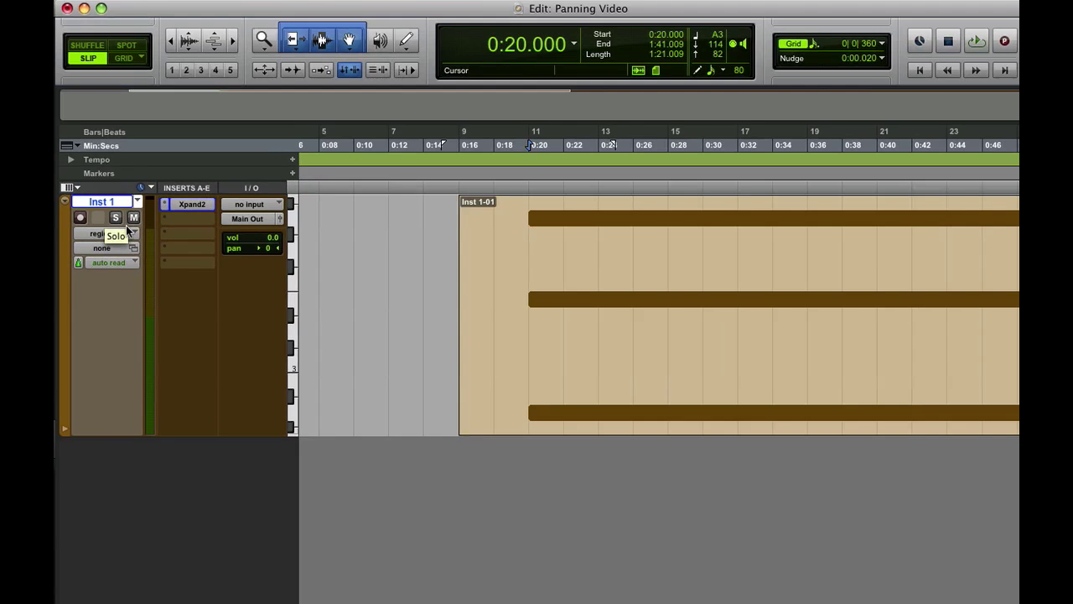
{"action": "left_click", "coordinate": [127, 230]}
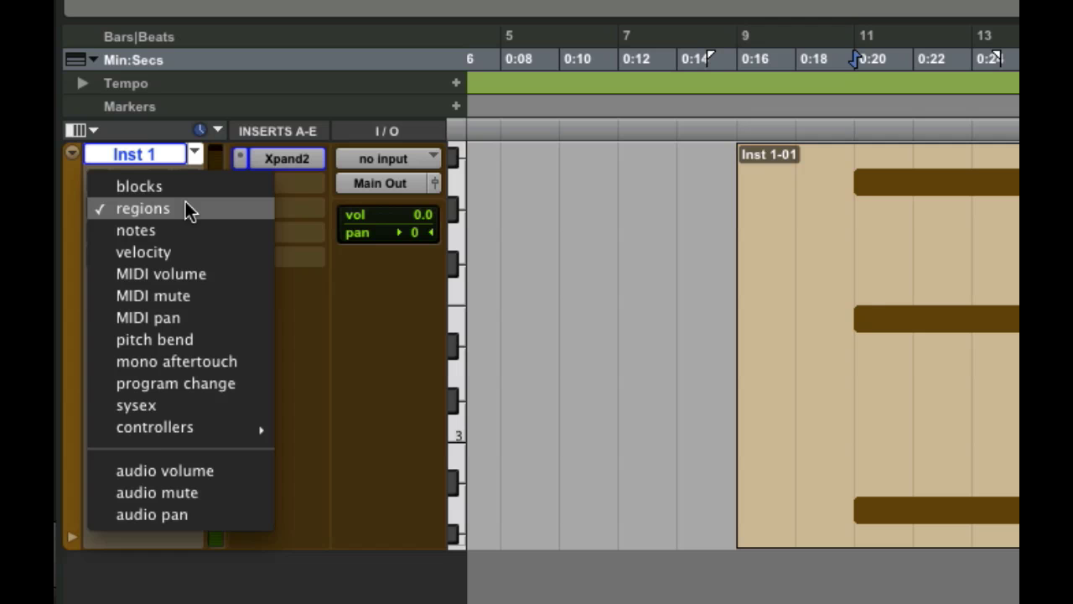
{"action": "left_click", "coordinate": [197, 515]}
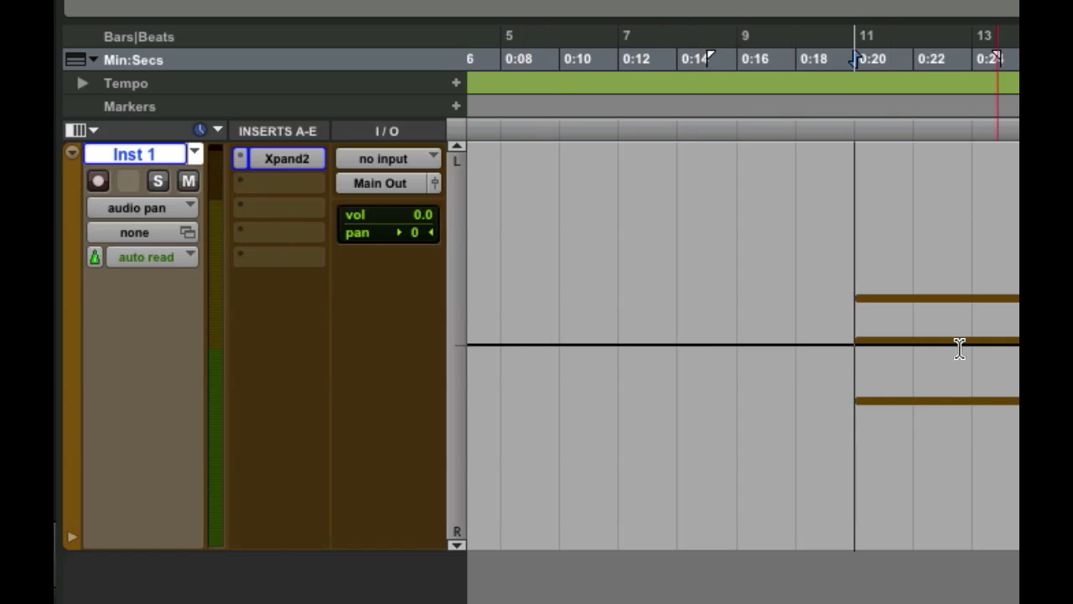
{"action": "left_click_drag", "start_coordinate": [410, 242], "coordinate": [489, 239]}
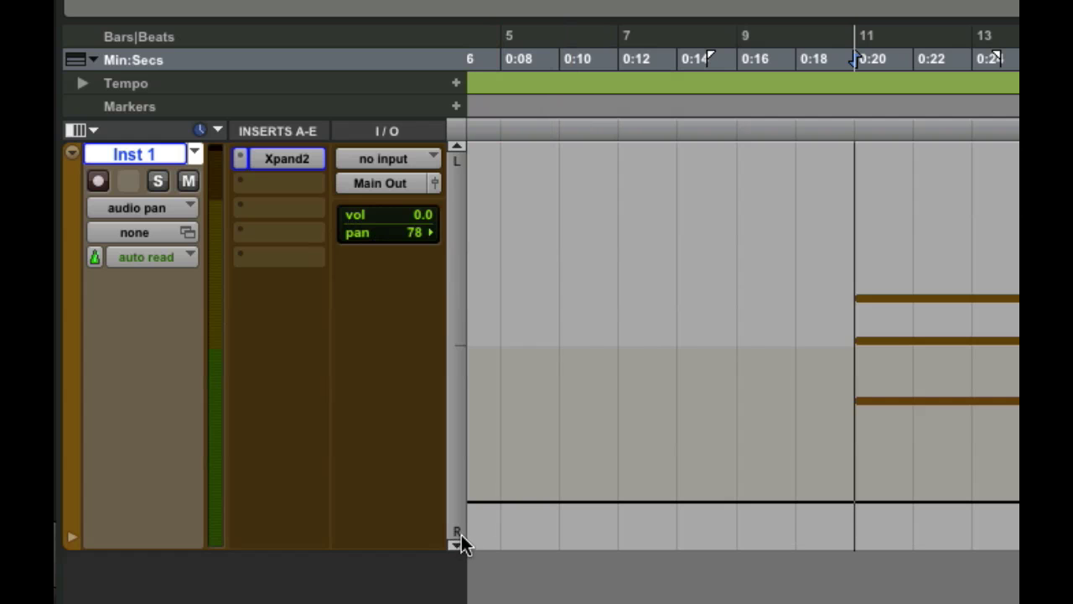
{"action": "left_click", "coordinate": [419, 234], "text": "alt"}
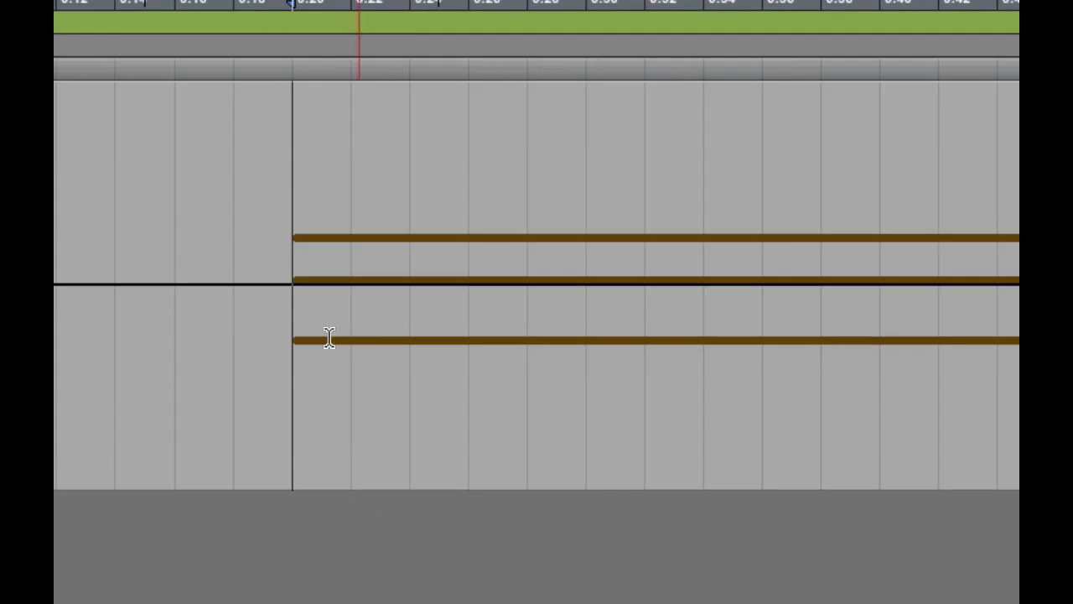
{"action": "left_click_drag", "start_coordinate": [276, 299], "coordinate": [515, 335]}
{"action": "key", "text": "super+z"}
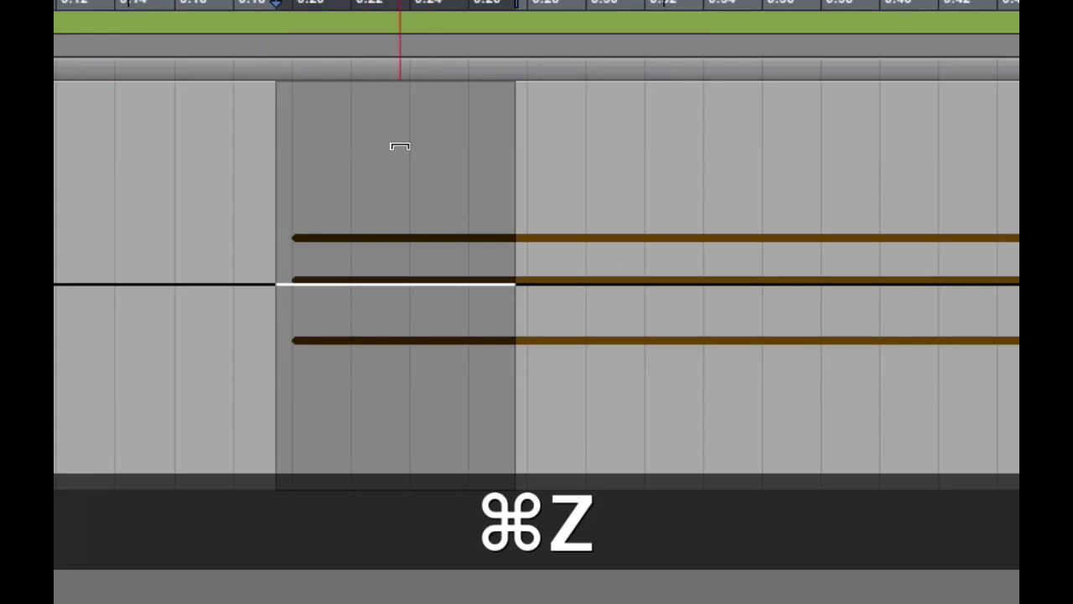
{"action": "left_click_drag", "start_coordinate": [396, 142], "coordinate": [399, 31]}
{"action": "left_click_drag", "start_coordinate": [508, 352], "coordinate": [792, 375]}
{"action": "left_click_drag", "start_coordinate": [671, 190], "coordinate": [646, 307]}
{"action": "key", "text": "super+z"}
{"action": "left_click_drag", "start_coordinate": [529, 307], "coordinate": [738, 285]}
{"action": "mouse_move", "coordinate": [670, 285]}
{"action": "left_mouse_down"}
{"action": "mouse_move", "coordinate": [673, 332]}
{"action": "mouse_move", "coordinate": [673, 294]}
{"action": "left_mouse_up"}
{"action": "left_click", "coordinate": [265, 362]}
{"action": "key", "text": "space"}
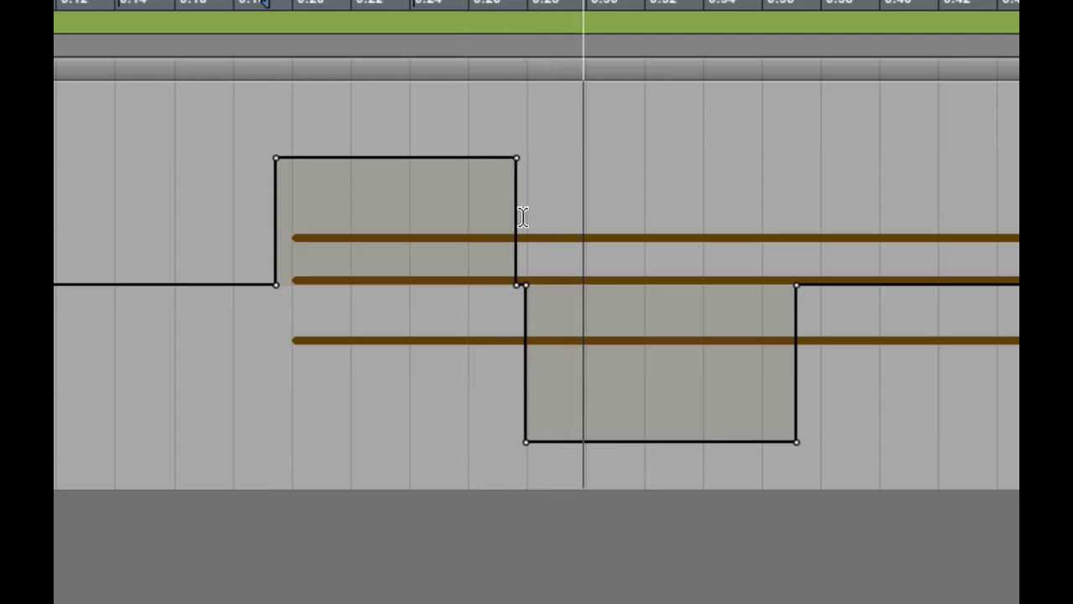
{"action": "key", "text": "space"}
{"action": "mouse_move", "coordinate": [249, 309]}
{"action": "left_mouse_down"}
{"action": "mouse_move", "coordinate": [652, 369]}
{"action": "mouse_move", "coordinate": [810, 371]}
{"action": "left_mouse_up"}
{"action": "key", "text": "Delete"}
{"action": "left_click", "coordinate": [562, 357]}
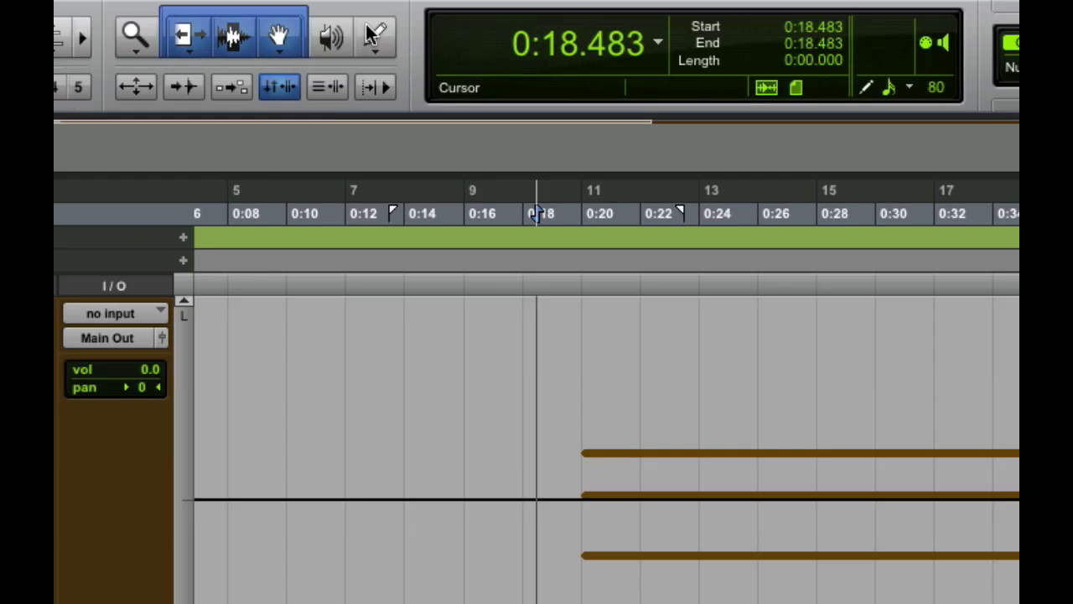
Choose the freehand Pencil, sketch a trial pan curve across the region, then undo it
{"action": "left_click", "coordinate": [373, 33]}
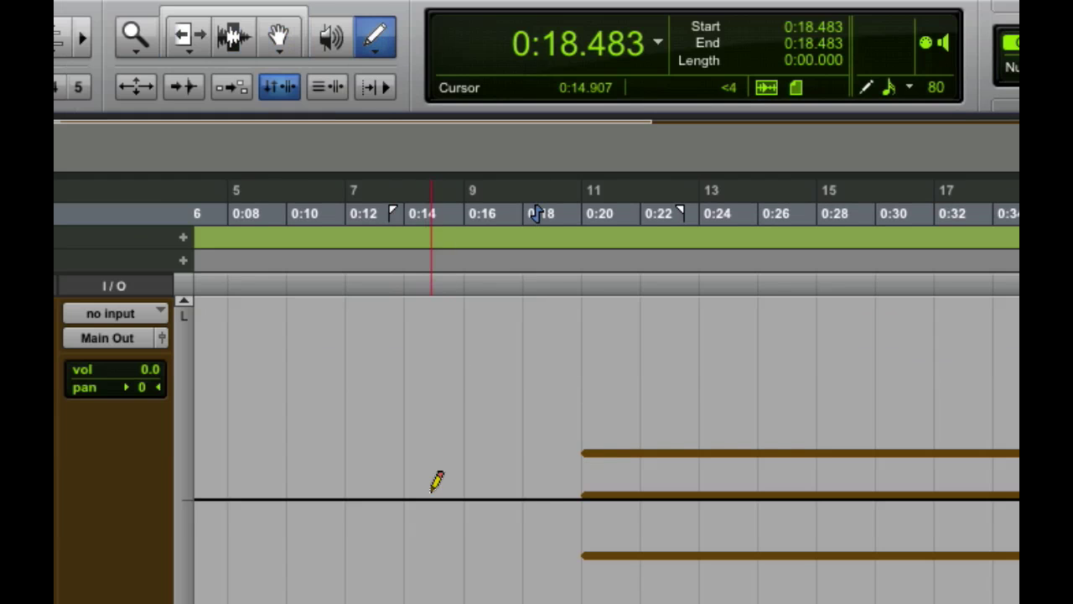
{"action": "left_click", "coordinate": [375, 48]}
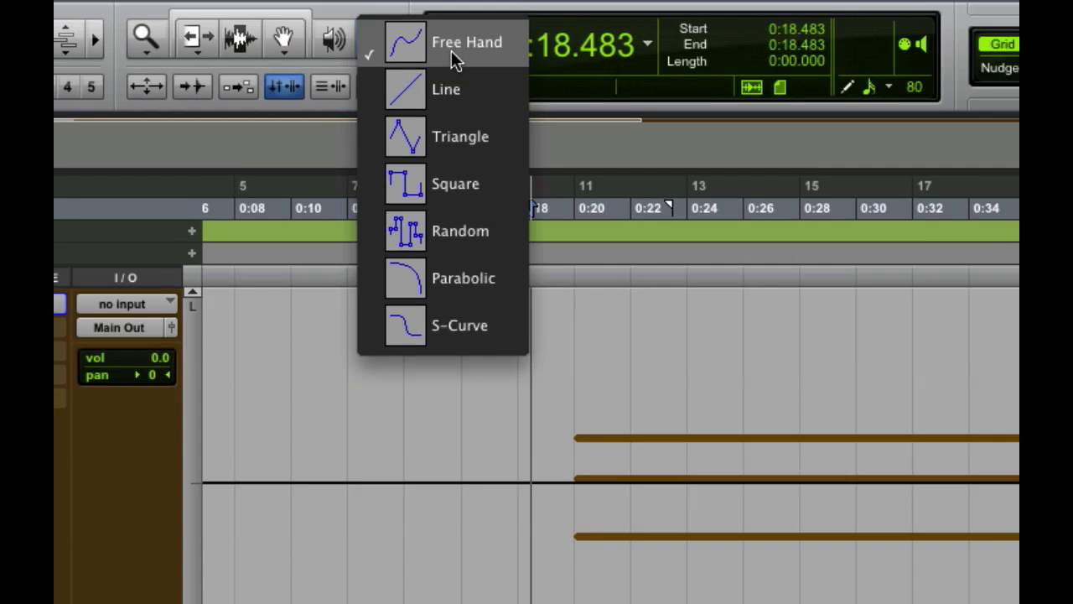
{"action": "left_click", "coordinate": [453, 56]}
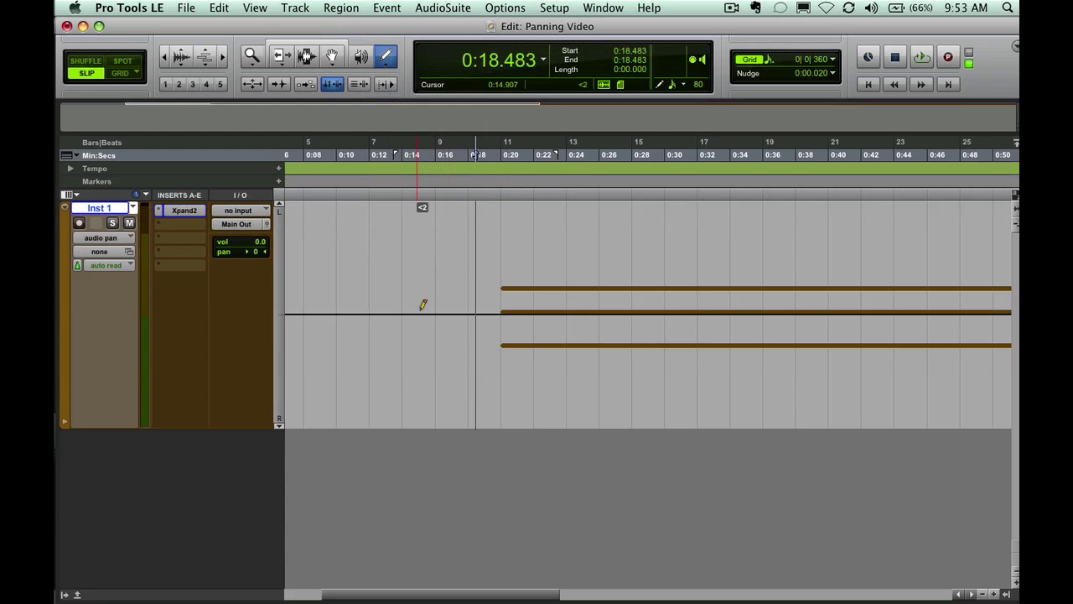
{"action": "mouse_move", "coordinate": [418, 312]}
{"action": "left_mouse_down"}
{"action": "mouse_move", "coordinate": [488, 302]}
{"action": "mouse_move", "coordinate": [575, 373]}
{"action": "mouse_move", "coordinate": [667, 282]}
{"action": "mouse_move", "coordinate": [755, 360]}
{"action": "mouse_move", "coordinate": [785, 363]}
{"action": "left_mouse_up"}
{"action": "mouse_move", "coordinate": [632, 294]}
{"action": "left_mouse_down"}
{"action": "mouse_move", "coordinate": [467, 277]}
{"action": "mouse_move", "coordinate": [574, 338]}
{"action": "mouse_move", "coordinate": [879, 304]}
{"action": "mouse_move", "coordinate": [954, 315]}
{"action": "mouse_move", "coordinate": [972, 335]}
{"action": "left_mouse_up"}
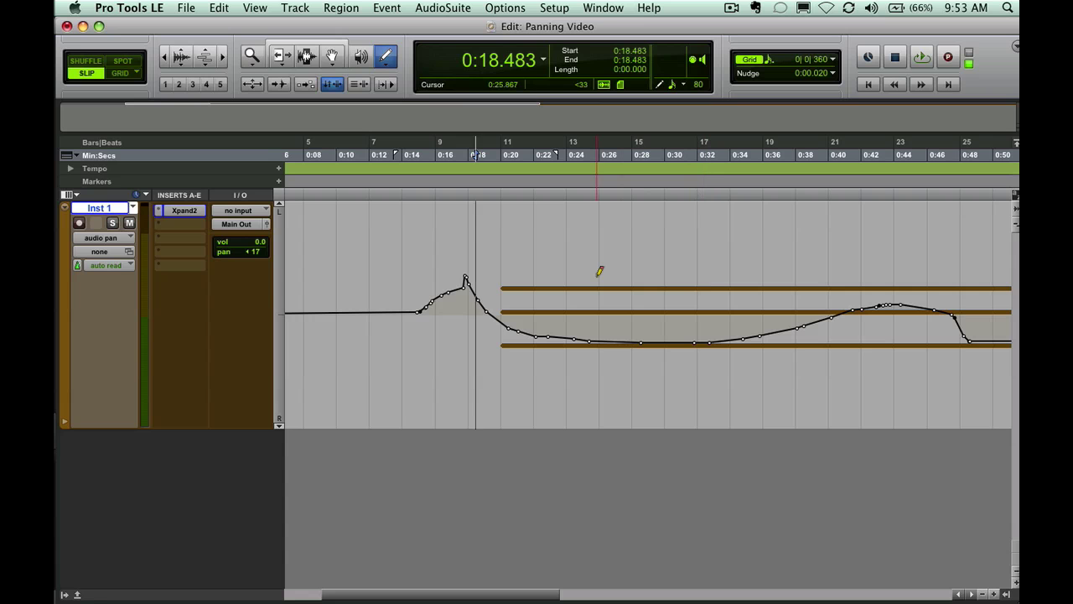
{"action": "key", "text": "super+z"}
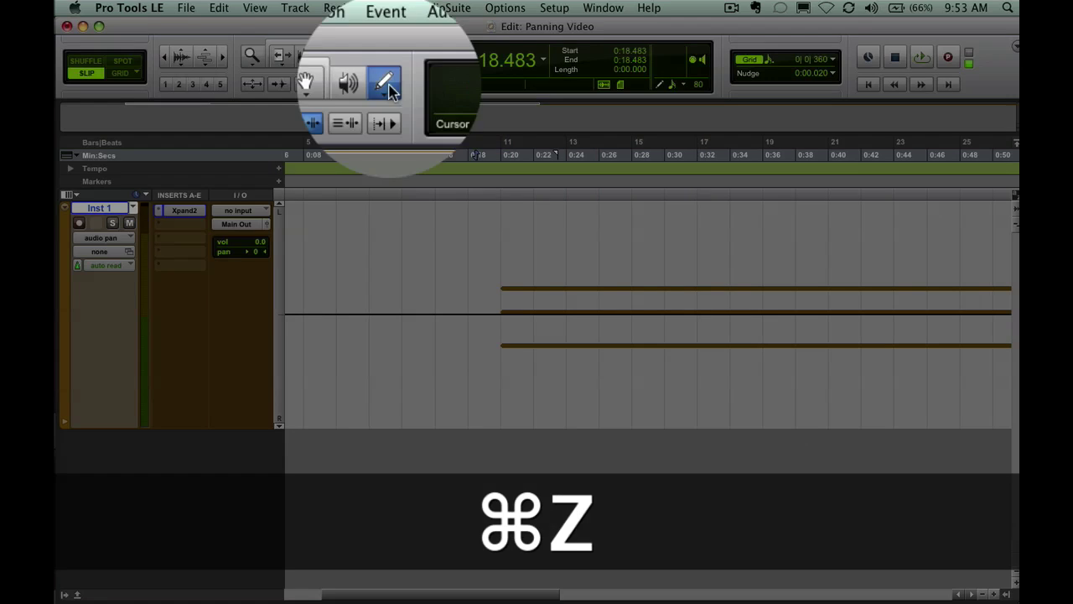
{"action": "left_click", "coordinate": [386, 56]}
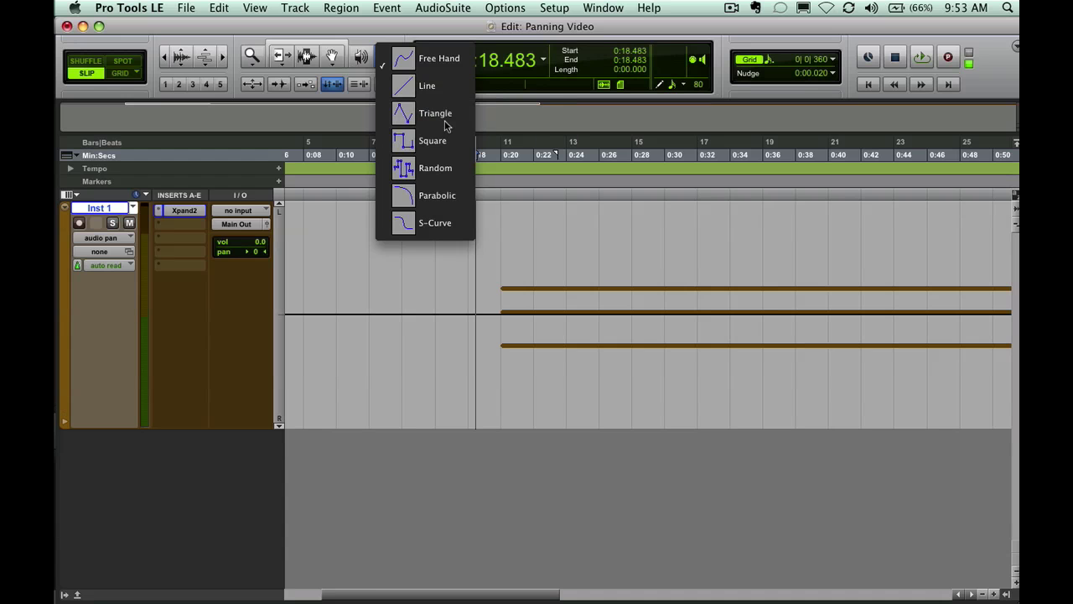
Choose the Triangle pencil shape, set the grid to 1/8 note, and make Bars|Beats the main timebase
{"action": "left_click", "coordinate": [445, 120]}
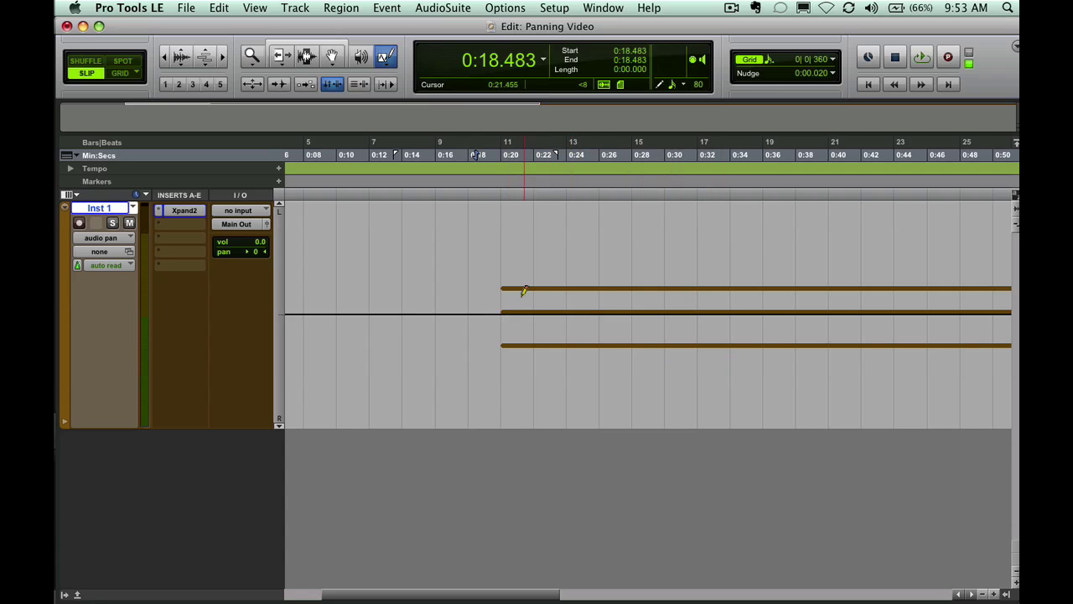
{"action": "left_click", "coordinate": [770, 59]}
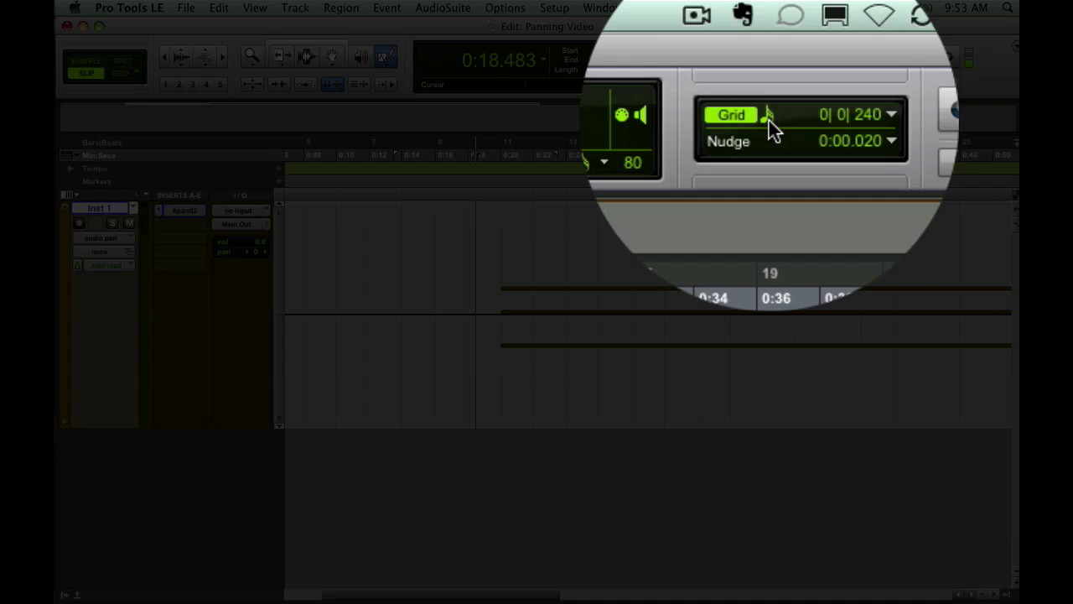
{"action": "left_click", "coordinate": [771, 117]}
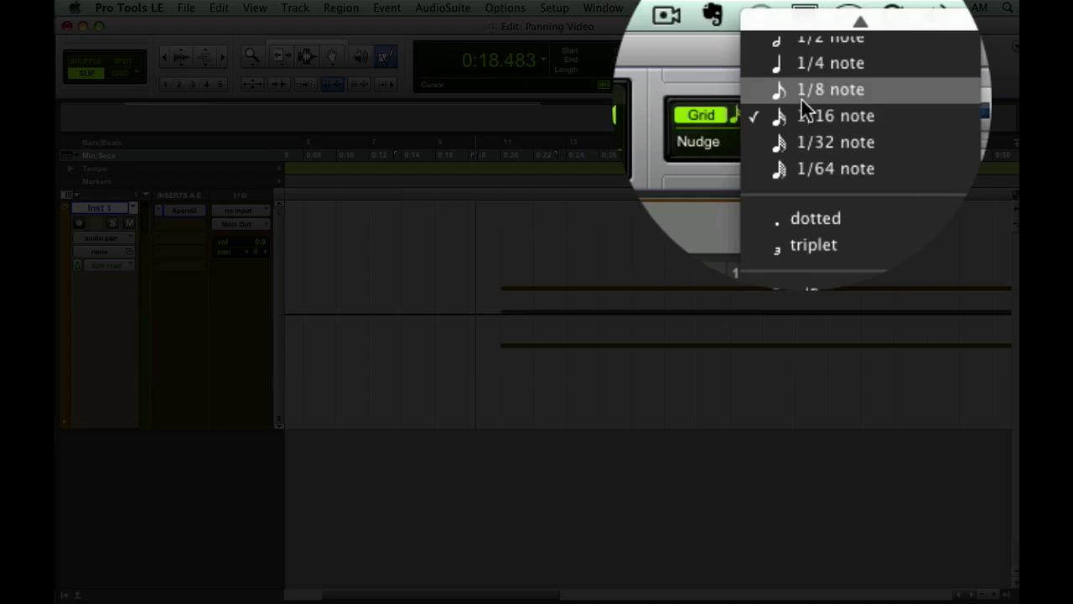
{"action": "left_click", "coordinate": [801, 92]}
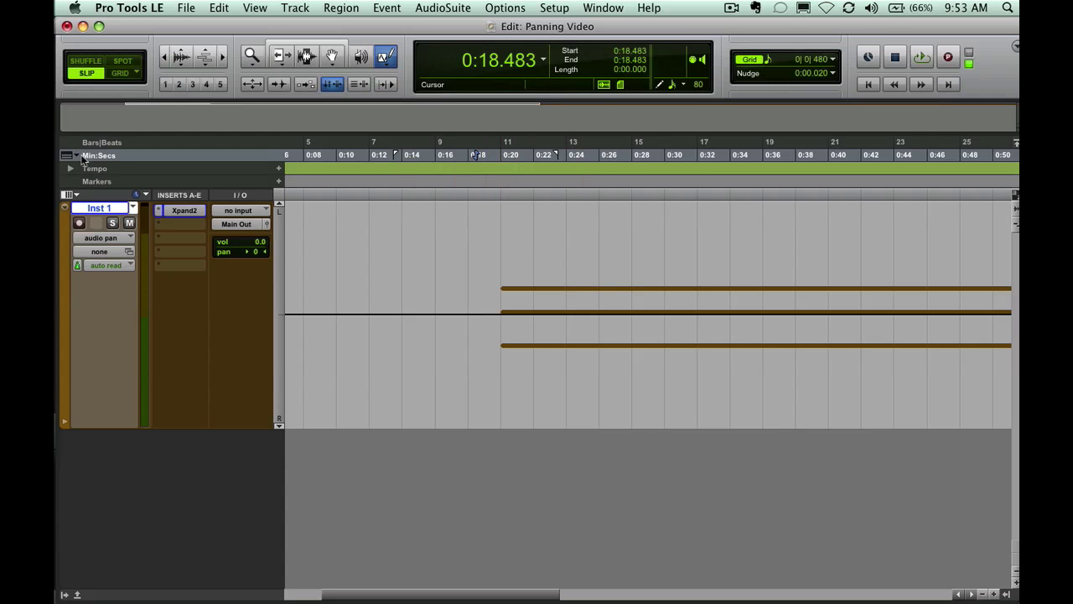
{"action": "left_click", "coordinate": [108, 143]}
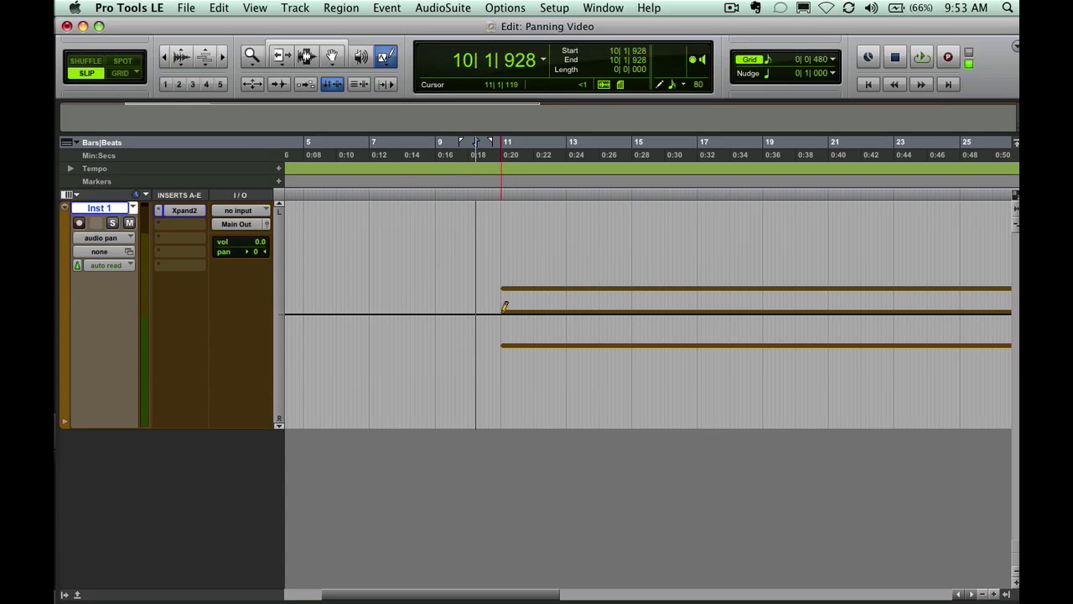
Zoom in and draw a triangle-wave pan zigzag from bar 11 to about bar 18
{"action": "key", "text": "super"}
{"action": "key", "text": "super+bracketright"}
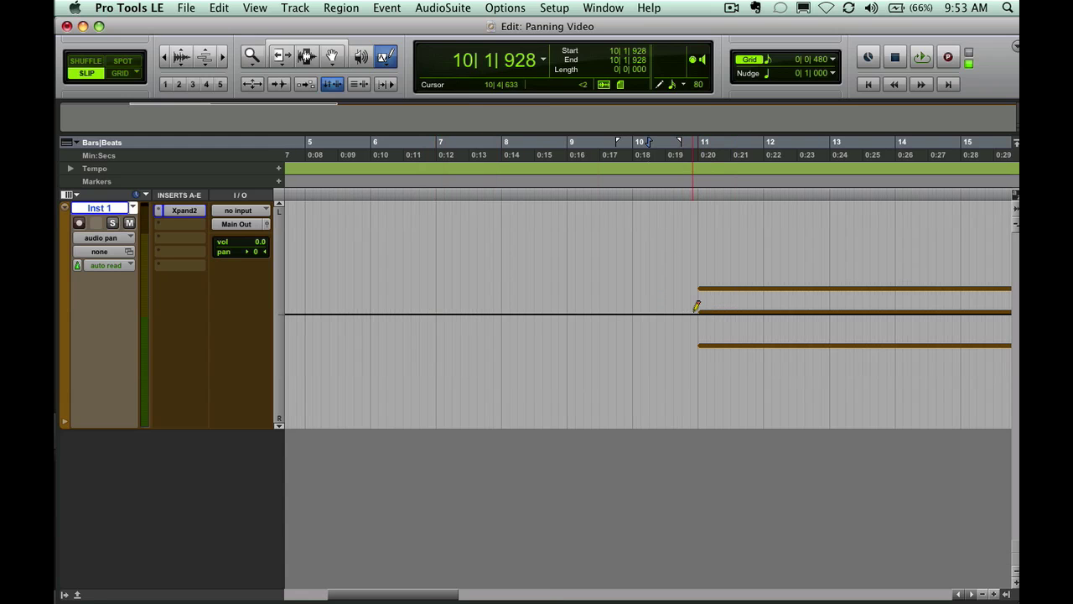
{"action": "mouse_move", "coordinate": [702, 309]}
{"action": "left_mouse_down"}
{"action": "mouse_move", "coordinate": [754, 302]}
{"action": "mouse_move", "coordinate": [805, 273]}
{"action": "mouse_move", "coordinate": [1011, 280]}
{"action": "mouse_move", "coordinate": [924, 274]}
{"action": "left_mouse_up"}
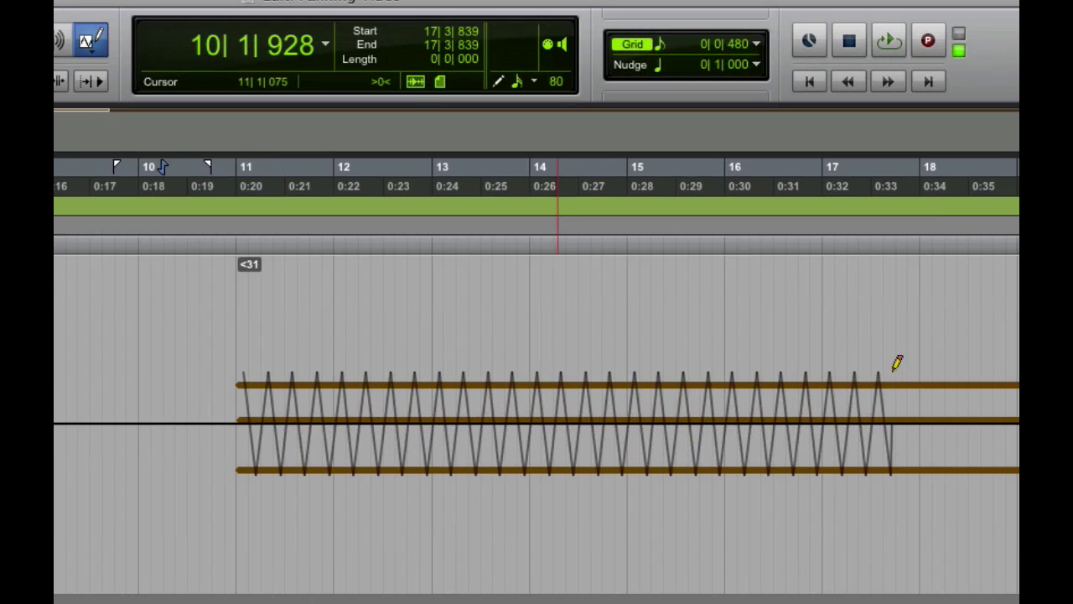
{"action": "mouse_move", "coordinate": [896, 362]}
{"action": "left_mouse_down"}
{"action": "mouse_move", "coordinate": [886, 272]}
{"action": "mouse_move", "coordinate": [892, 364]}
{"action": "mouse_move", "coordinate": [901, 378]}
{"action": "mouse_move", "coordinate": [922, 379]}
{"action": "mouse_move", "coordinate": [925, 395]}
{"action": "mouse_move", "coordinate": [900, 353]}
{"action": "mouse_move", "coordinate": [931, 334]}
{"action": "left_mouse_up"}
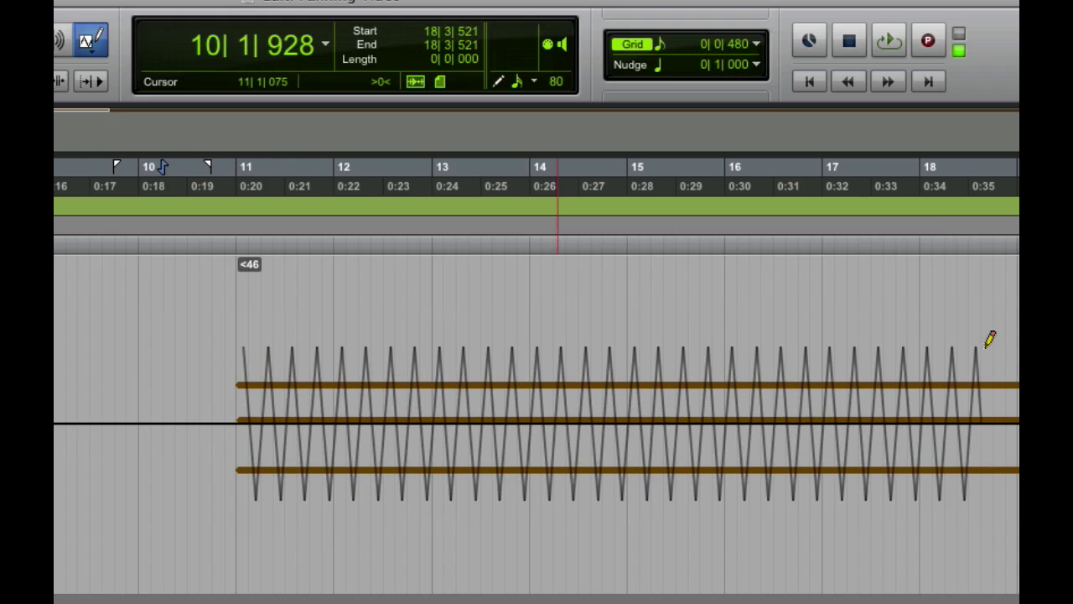
{"action": "mouse_move", "coordinate": [1004, 339]}
{"action": "left_mouse_down"}
{"action": "mouse_move", "coordinate": [905, 355]}
{"action": "mouse_move", "coordinate": [948, 318]}
{"action": "mouse_move", "coordinate": [974, 317]}
{"action": "left_mouse_up"}
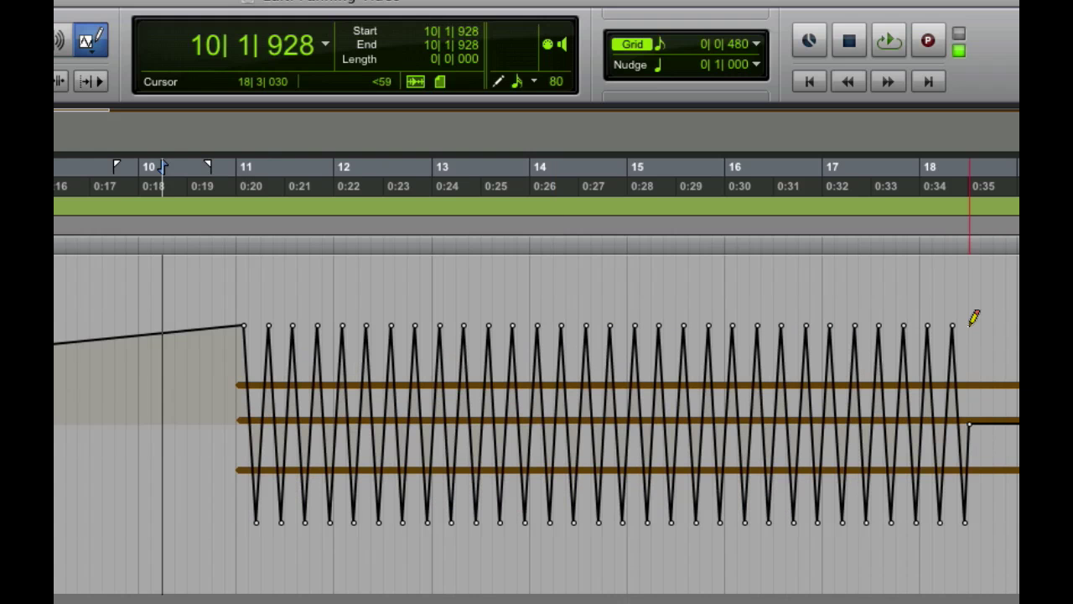
Play the triangle panning back from just before bar 11, then stop
{"action": "left_click", "coordinate": [229, 244]}
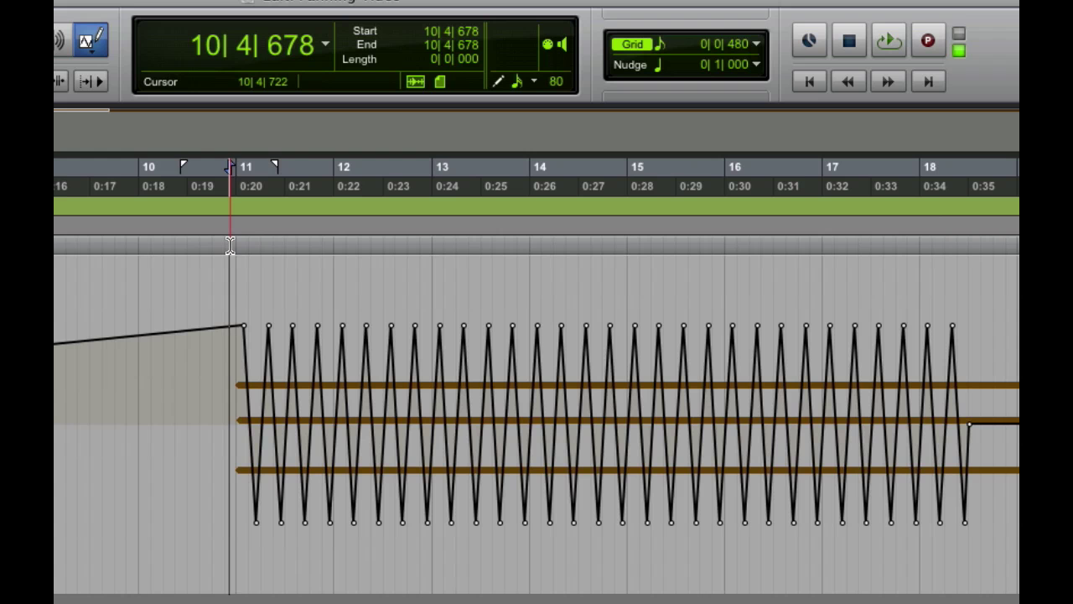
{"action": "key", "text": "space"}
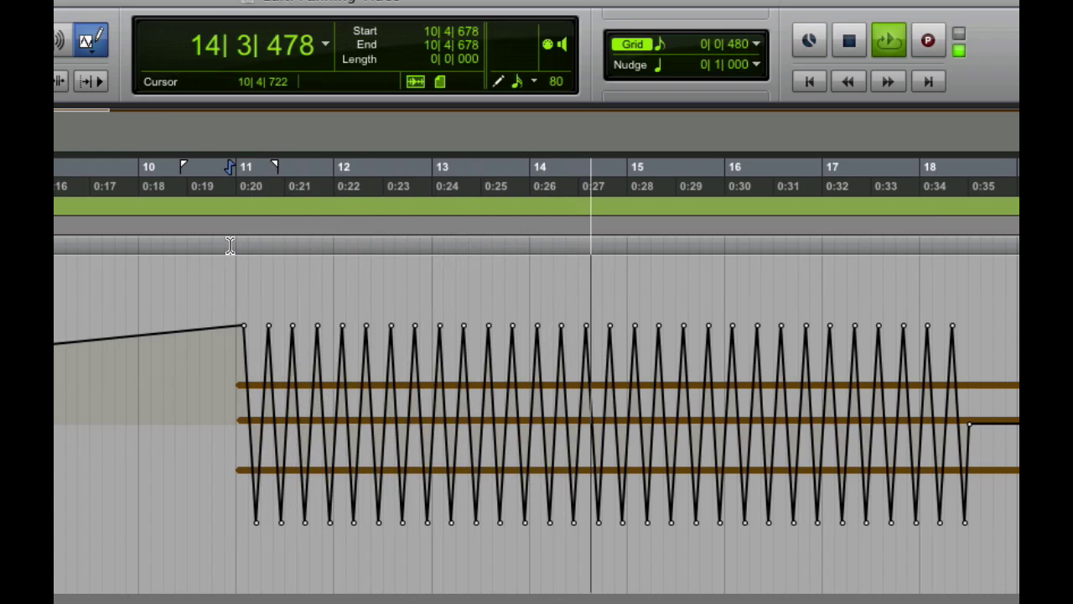
{"action": "key", "text": "space"}
{"action": "key", "text": "super"}
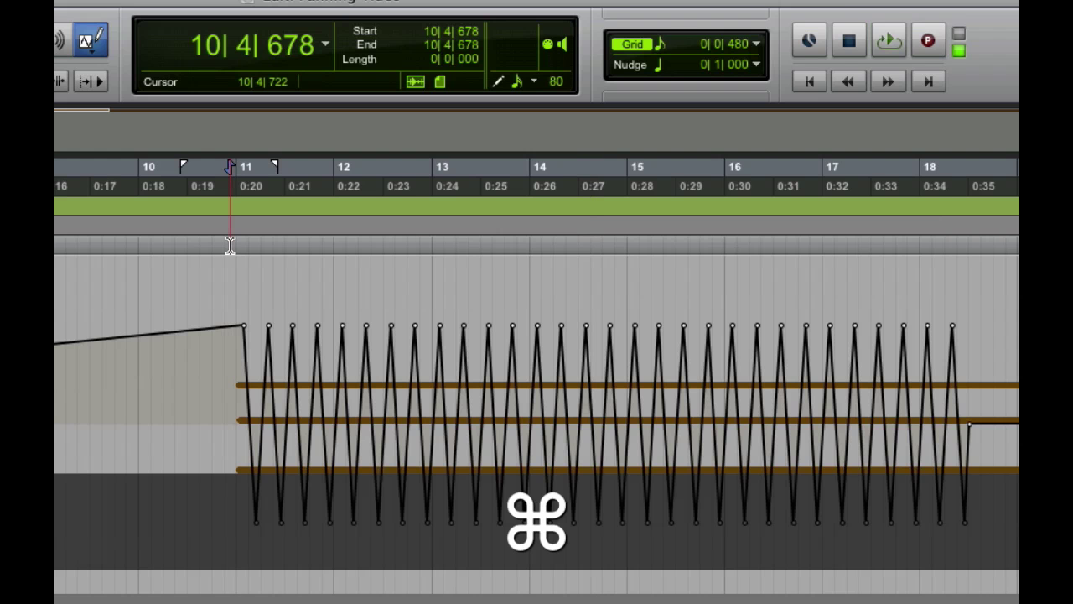
Undo the 1/8 pattern, then draw and audition a 1/16-note triangle pan from bar 11 to 16
{"action": "key", "text": "super+z"}
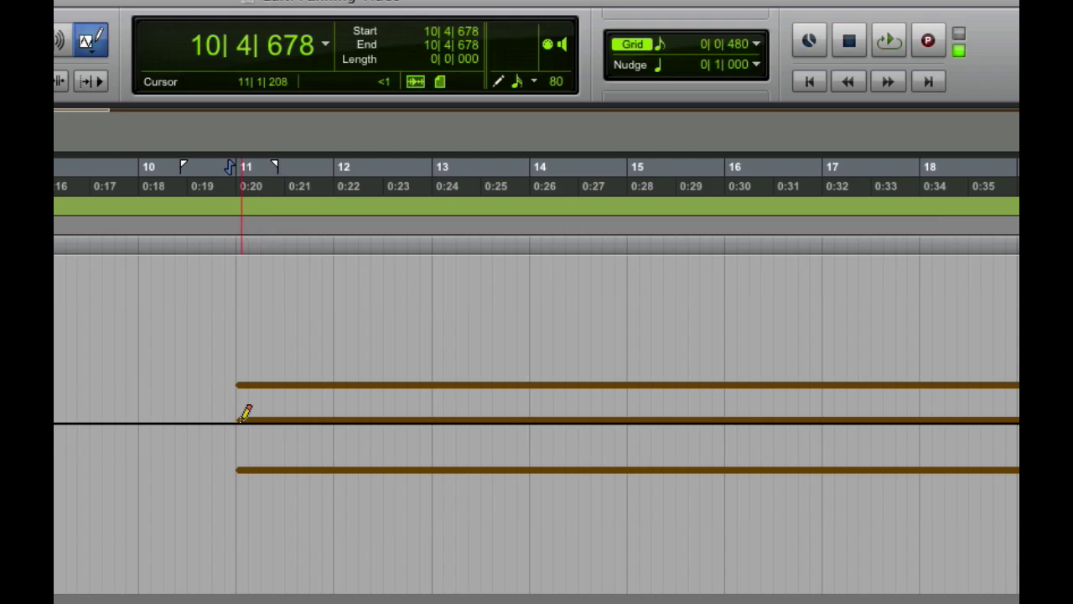
{"action": "left_click", "coordinate": [646, 46]}
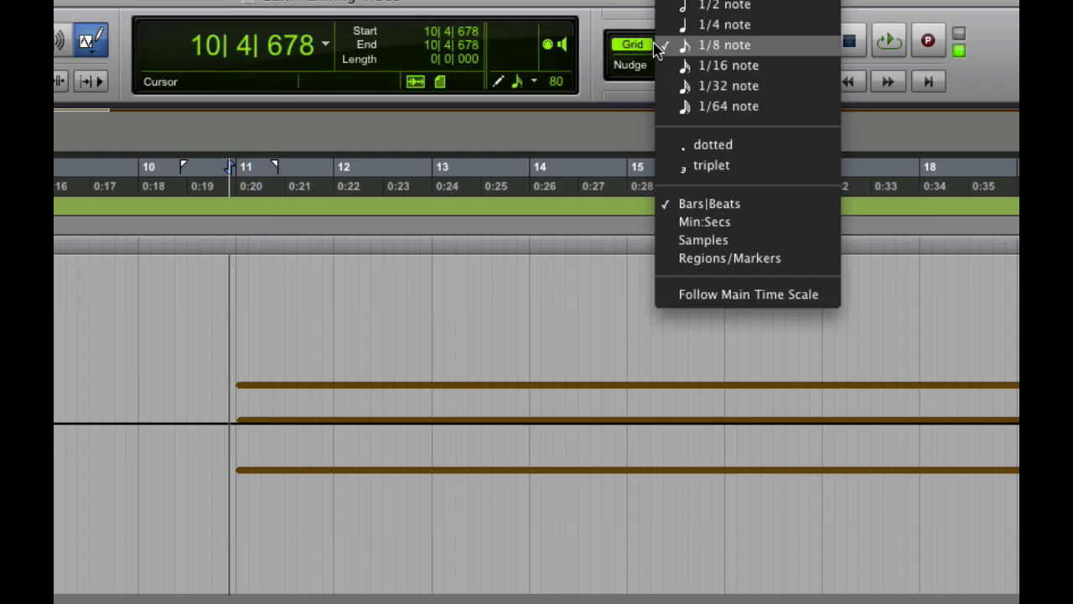
{"action": "left_click", "coordinate": [677, 65]}
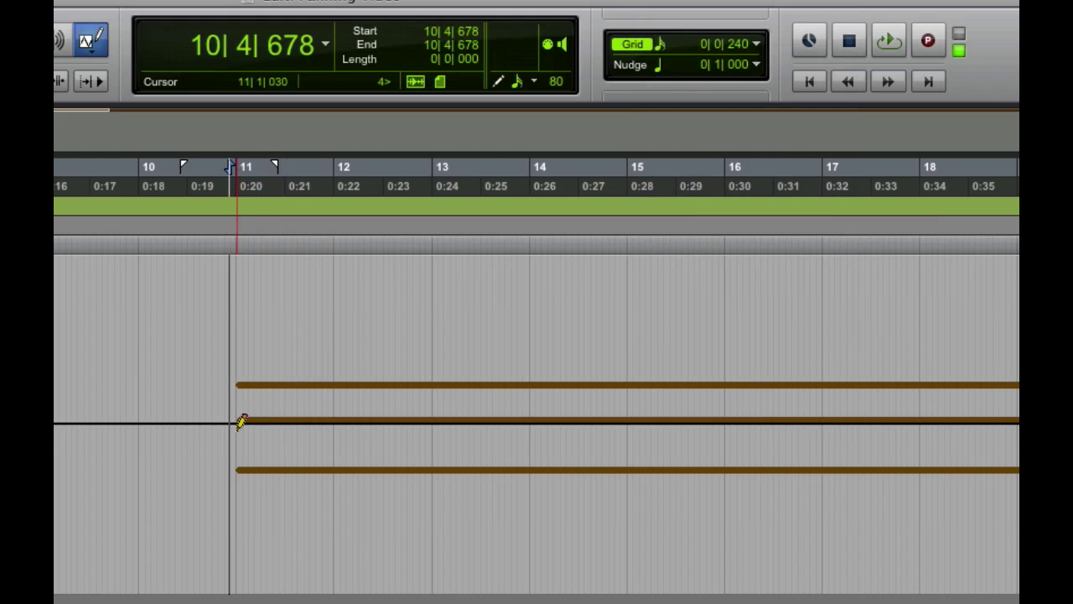
{"action": "mouse_move", "coordinate": [241, 417]}
{"action": "left_mouse_down"}
{"action": "mouse_move", "coordinate": [263, 391]}
{"action": "mouse_move", "coordinate": [332, 332]}
{"action": "mouse_move", "coordinate": [546, 260]}
{"action": "mouse_move", "coordinate": [742, 261]}
{"action": "mouse_move", "coordinate": [770, 277]}
{"action": "left_mouse_up"}
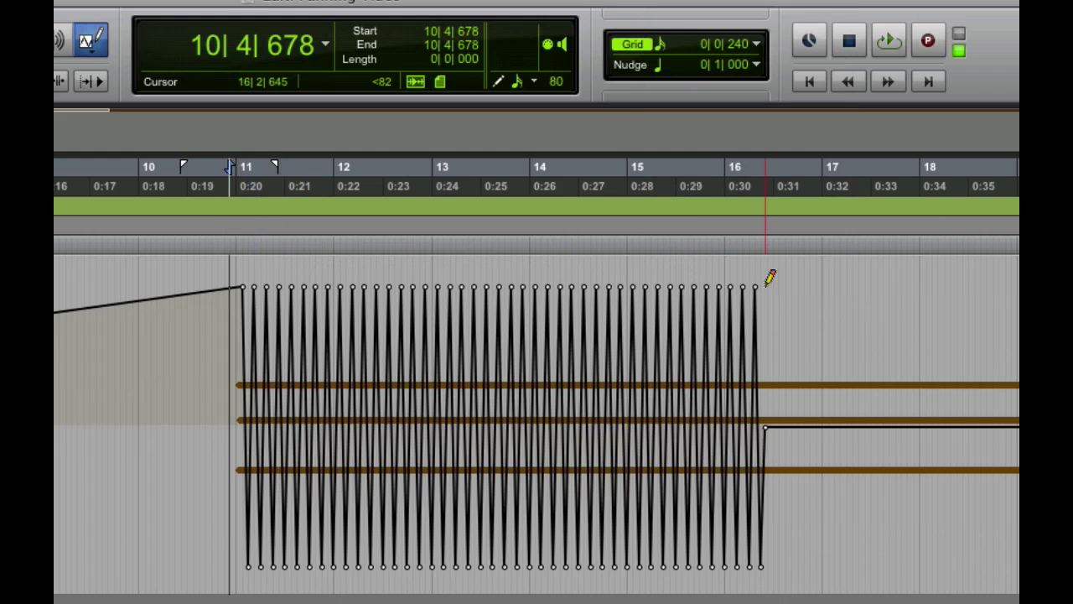
{"action": "key", "text": "space"}
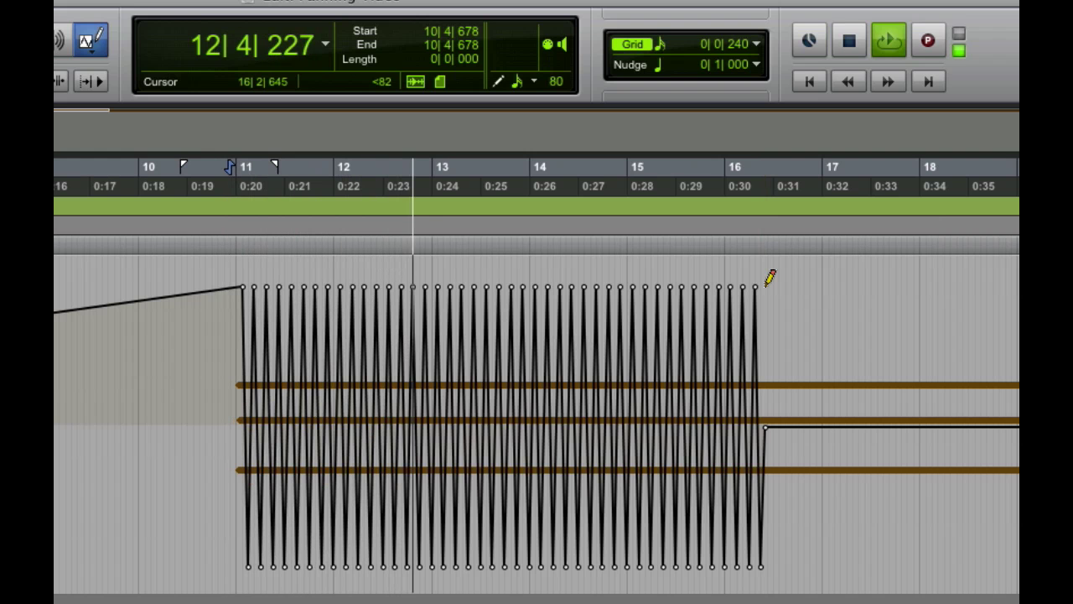
{"action": "key", "text": "space"}
Undo it, then draw and play a 1/32-note triangle pan from bar 11 to 15
{"action": "key", "text": "super+z"}
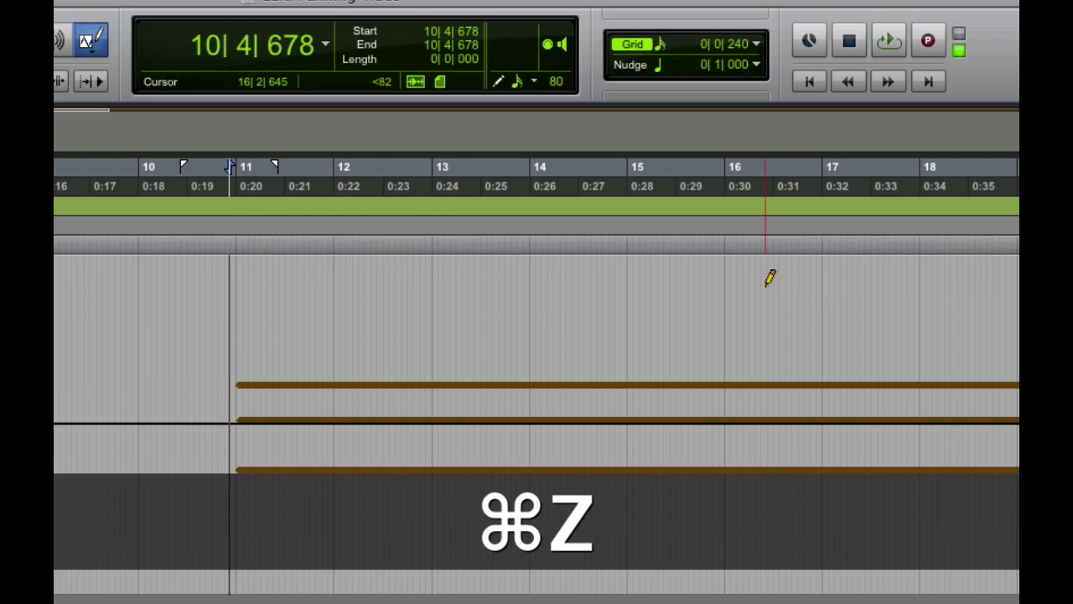
{"action": "left_click", "coordinate": [661, 45]}
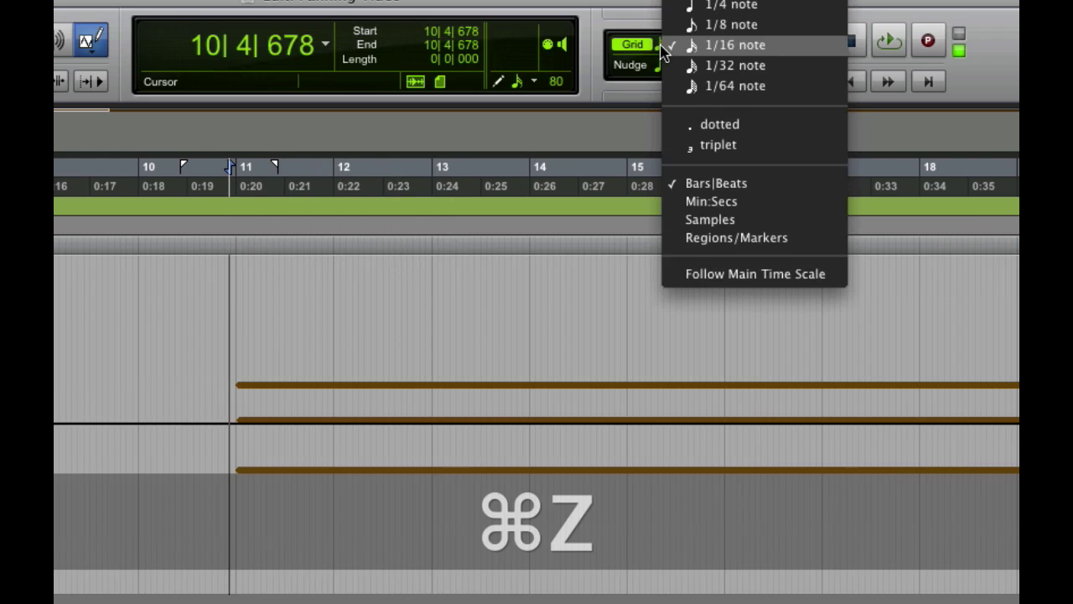
{"action": "left_click", "coordinate": [666, 65]}
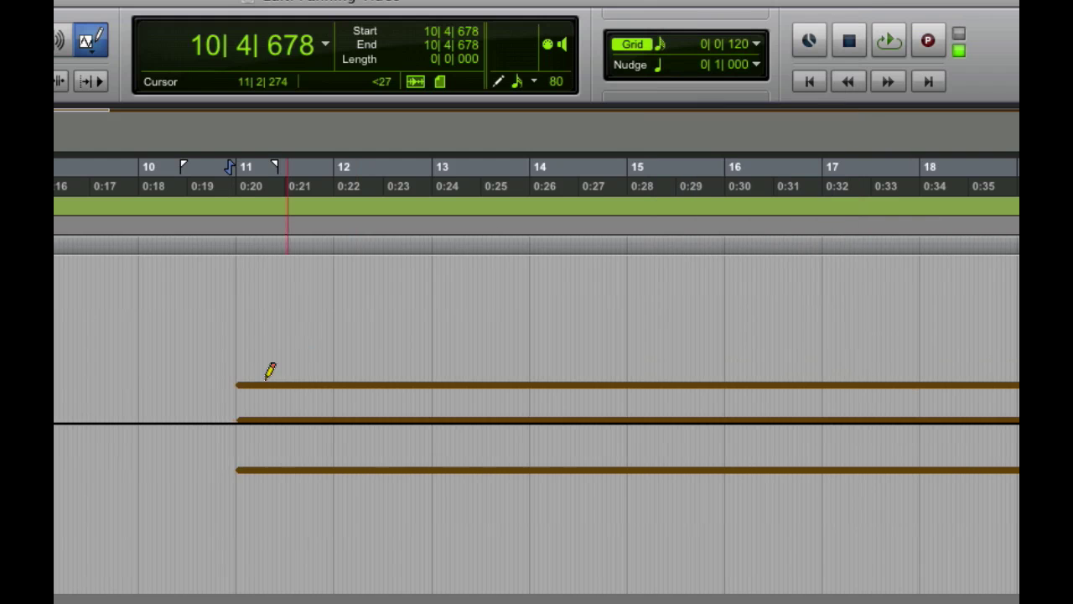
{"action": "mouse_move", "coordinate": [242, 415]}
{"action": "left_mouse_down"}
{"action": "mouse_move", "coordinate": [392, 363]}
{"action": "mouse_move", "coordinate": [634, 331]}
{"action": "left_mouse_up"}
{"action": "key", "text": "space"}
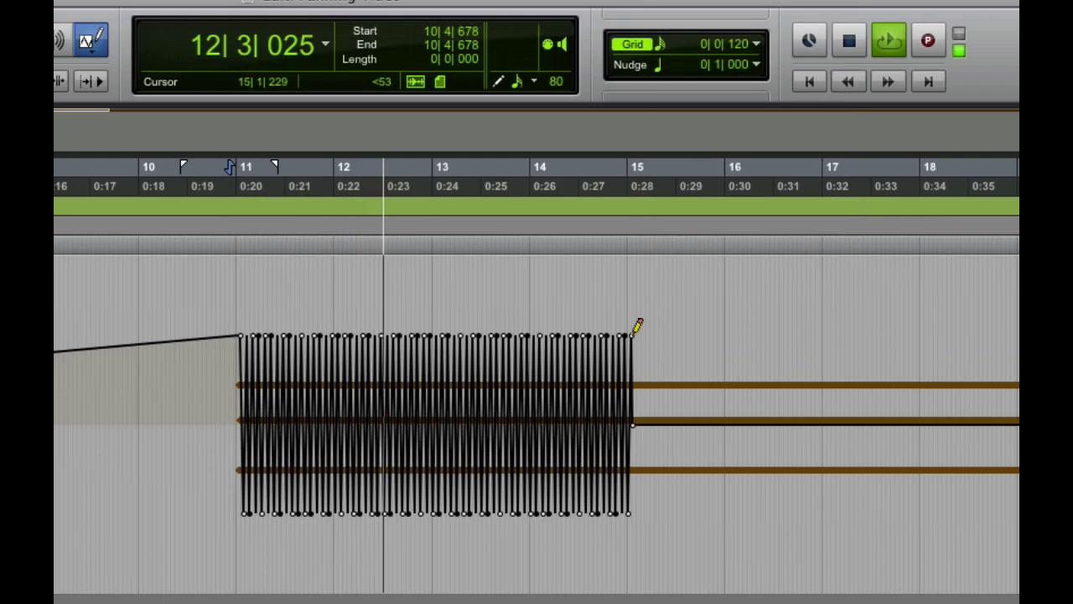
Undo the 1/32 pattern, then draw and play a 1/16-note square-wave pan from bar 11
{"action": "key", "text": "space"}
{"action": "key", "text": "super+z"}
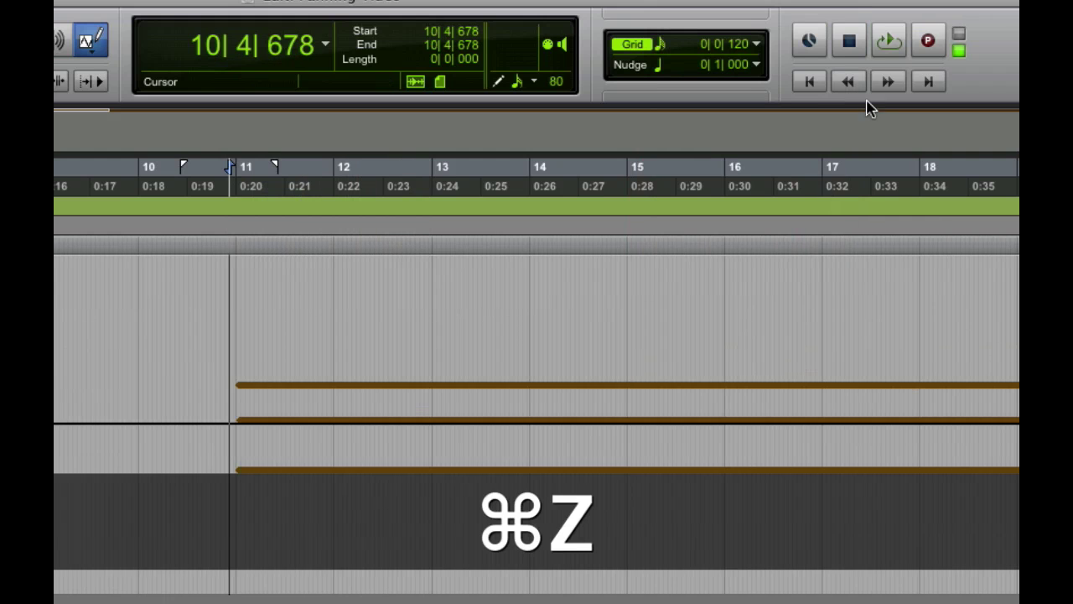
{"action": "left_click", "coordinate": [663, 49]}
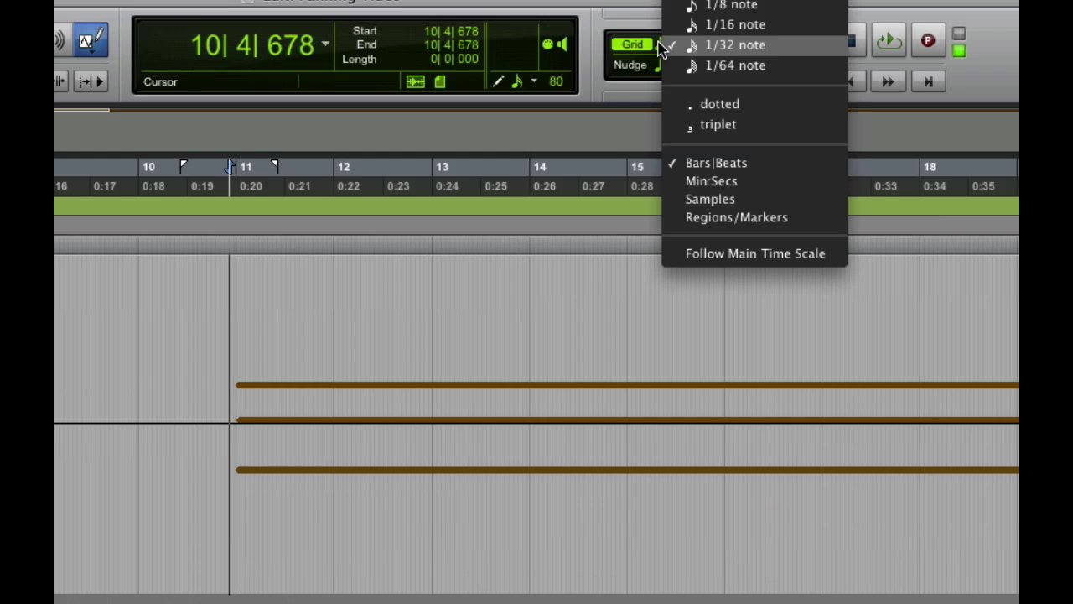
{"action": "left_click", "coordinate": [663, 33]}
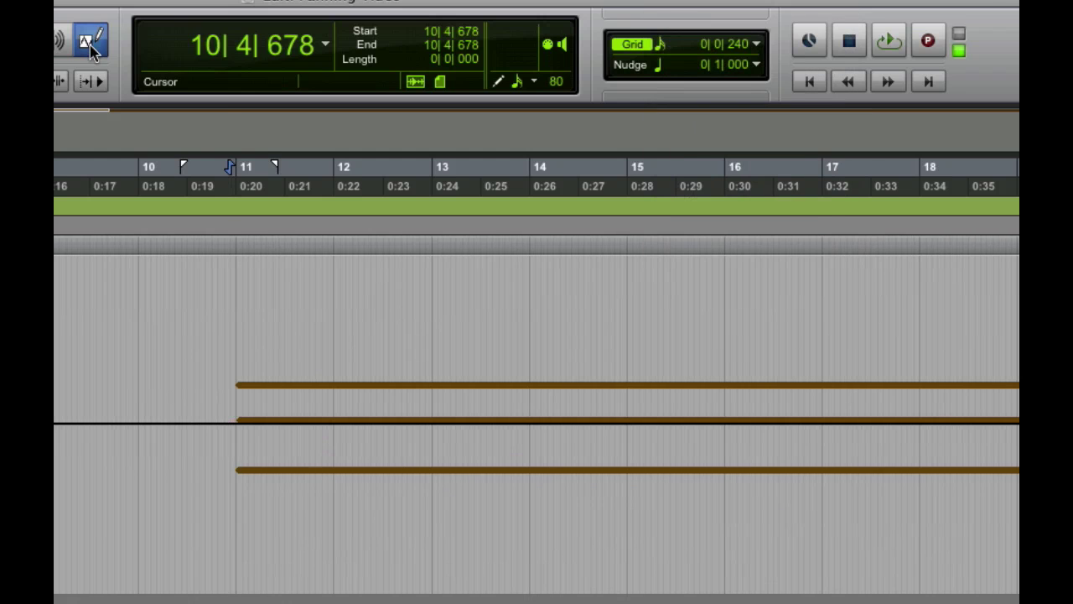
{"action": "left_click", "coordinate": [90, 42]}
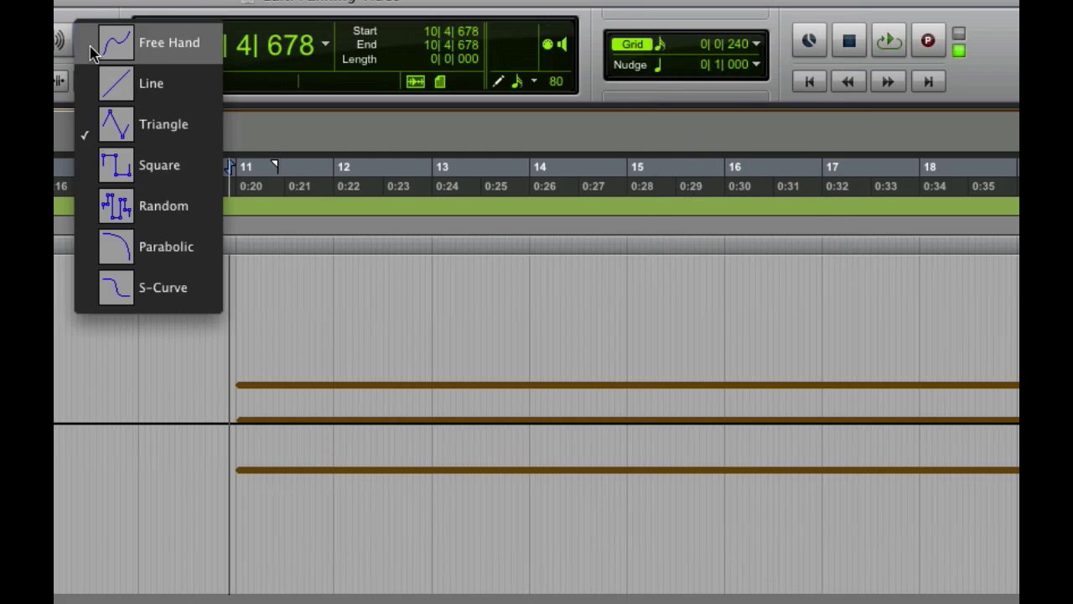
{"action": "left_click", "coordinate": [168, 182]}
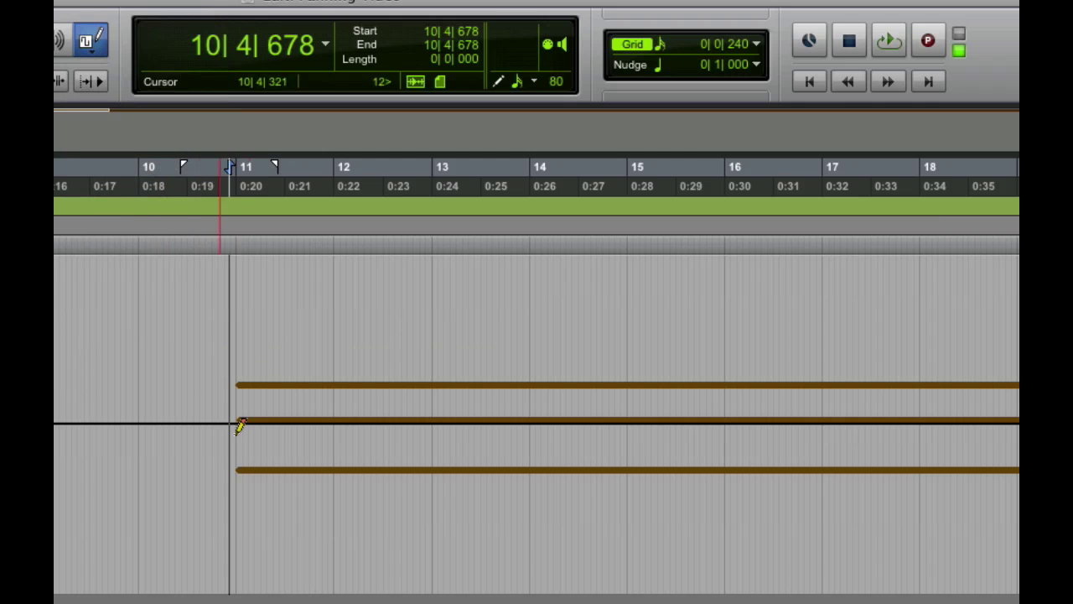
{"action": "mouse_move", "coordinate": [240, 414]}
{"action": "left_mouse_down"}
{"action": "mouse_move", "coordinate": [285, 366]}
{"action": "mouse_move", "coordinate": [348, 338]}
{"action": "mouse_move", "coordinate": [609, 351]}
{"action": "mouse_move", "coordinate": [723, 339]}
{"action": "mouse_move", "coordinate": [778, 366]}
{"action": "mouse_move", "coordinate": [819, 340]}
{"action": "left_mouse_up"}
{"action": "key", "text": "space"}
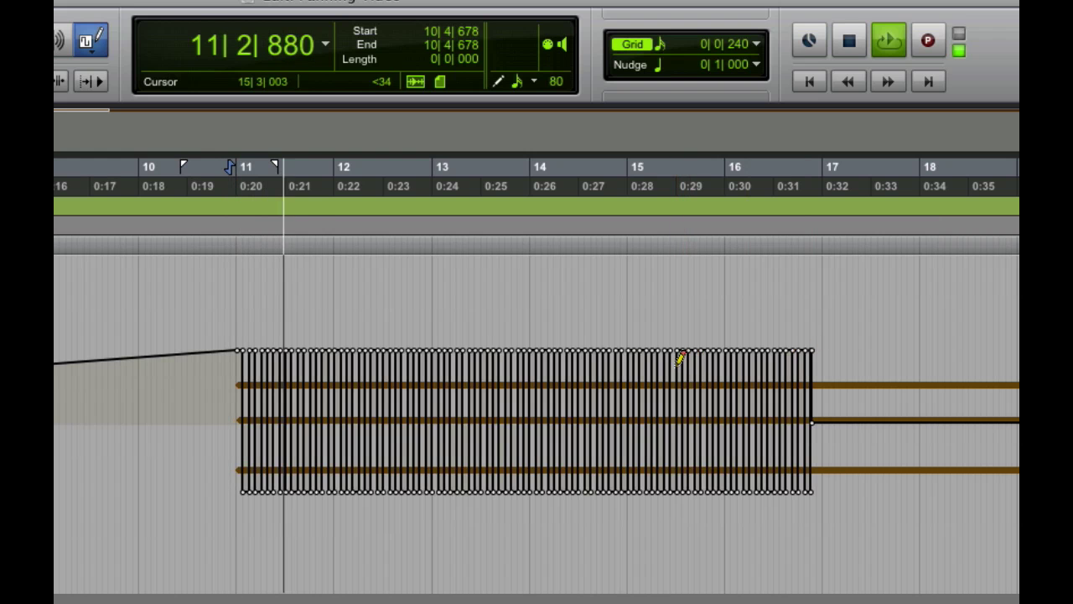
Undo it, audition a 1/8-note square-wave pan from bar 11 to 16, then undo that too
{"action": "key", "text": "super+z"}
{"action": "left_click", "coordinate": [662, 52]}
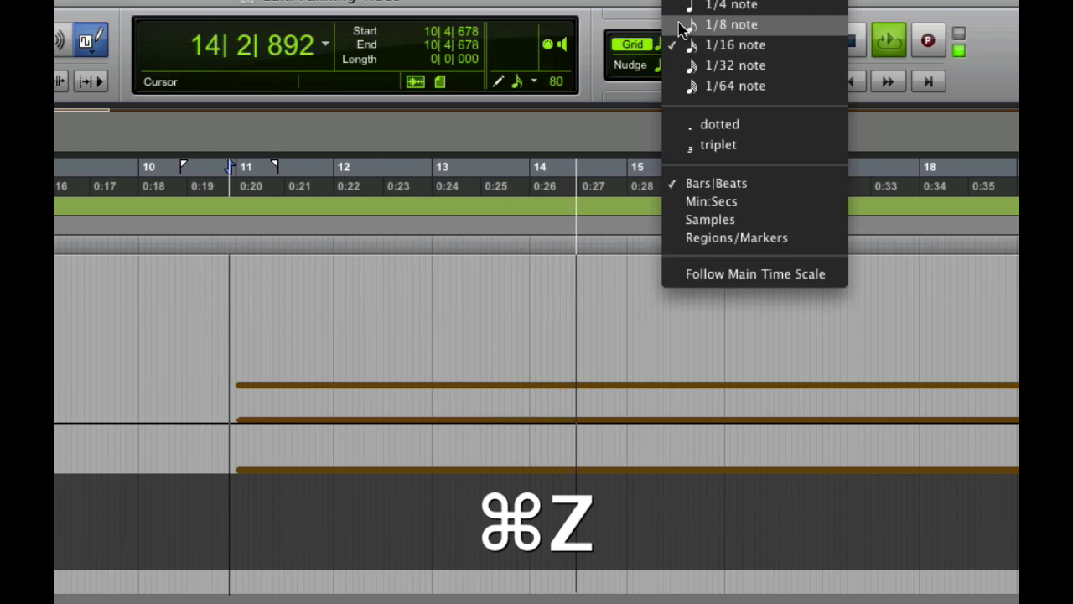
{"action": "left_click", "coordinate": [675, 25]}
{"action": "key", "text": "space"}
{"action": "mouse_move", "coordinate": [240, 408]}
{"action": "left_mouse_down"}
{"action": "mouse_move", "coordinate": [364, 315]}
{"action": "mouse_move", "coordinate": [604, 320]}
{"action": "mouse_move", "coordinate": [726, 297]}
{"action": "left_mouse_up"}
{"action": "key", "text": "space"}
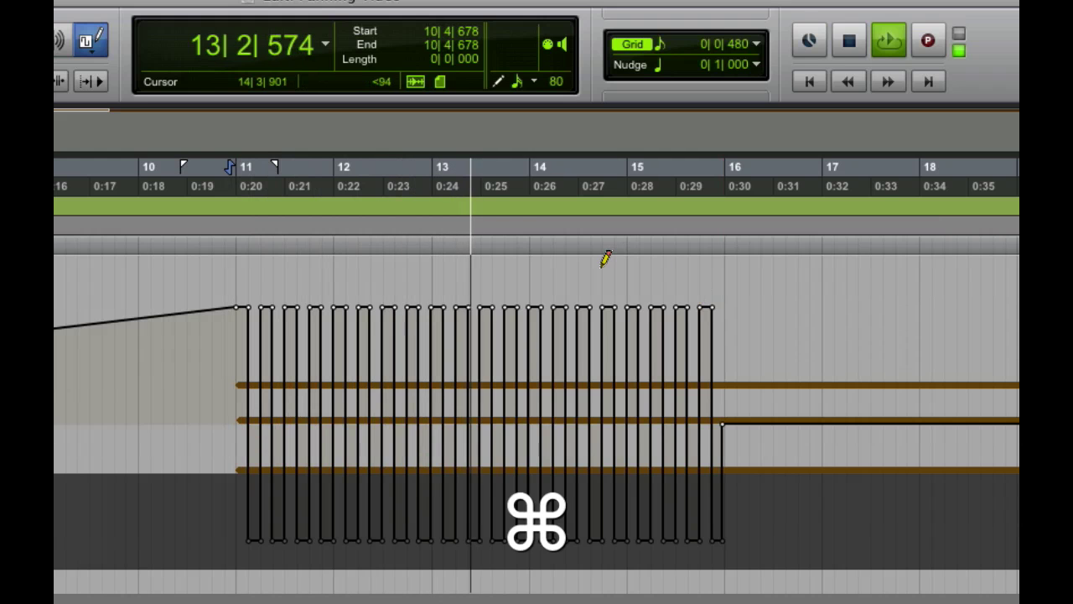
{"action": "key", "text": "super+z"}
Switch back to Triangle, audition a 1/8-note triangle pan from bar 11 to 15, then undo it
{"action": "key", "text": "space"}
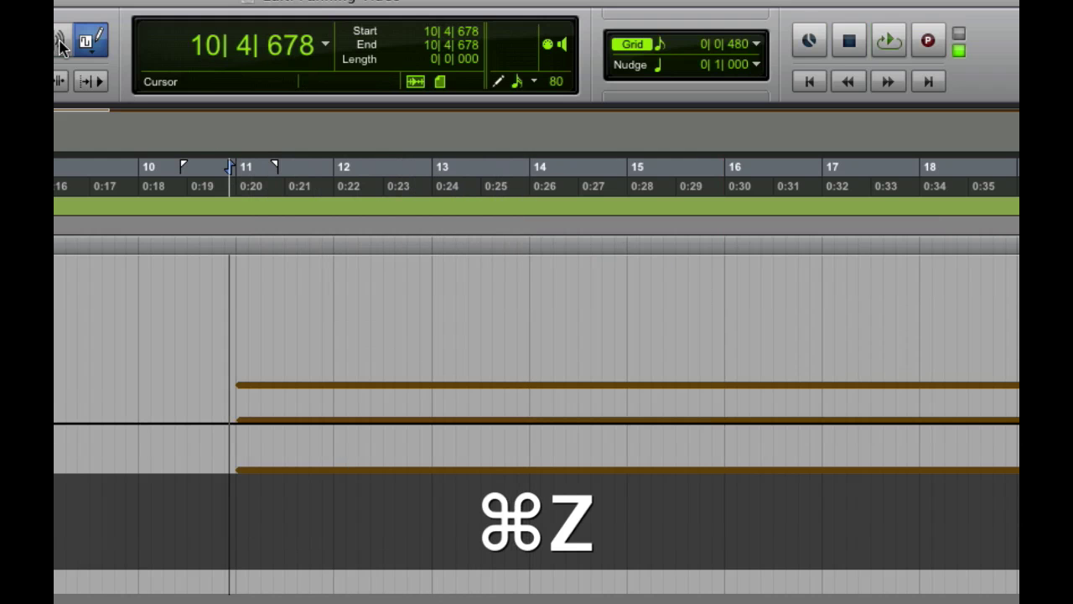
{"action": "left_click", "coordinate": [89, 40]}
{"action": "left_click", "coordinate": [162, 122]}
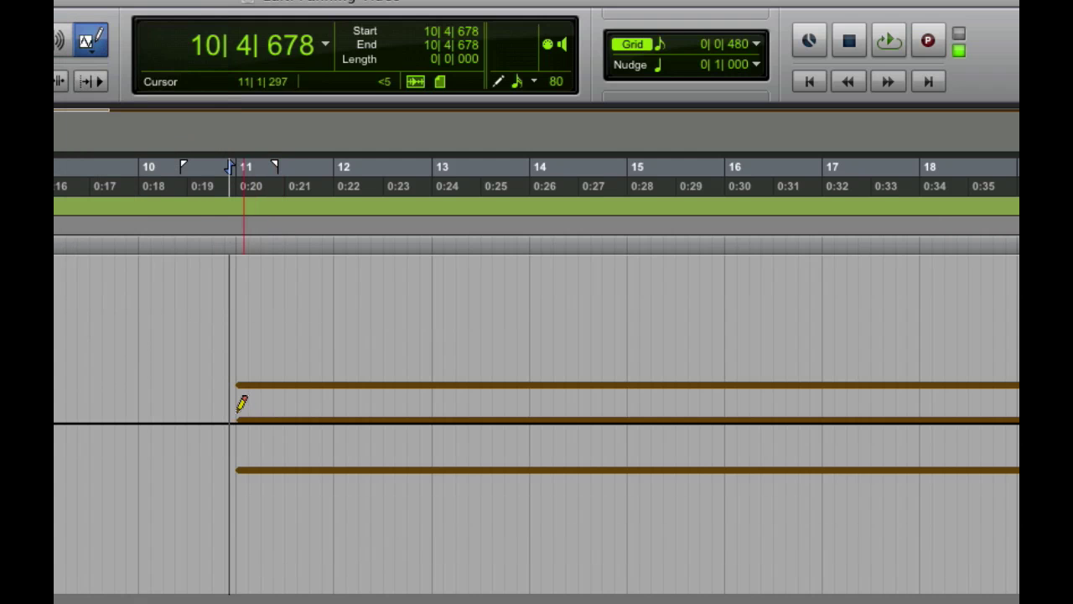
{"action": "mouse_move", "coordinate": [240, 410]}
{"action": "left_mouse_down"}
{"action": "mouse_move", "coordinate": [269, 387]}
{"action": "mouse_move", "coordinate": [366, 338]}
{"action": "mouse_move", "coordinate": [574, 301]}
{"action": "mouse_move", "coordinate": [706, 304]}
{"action": "left_mouse_up"}
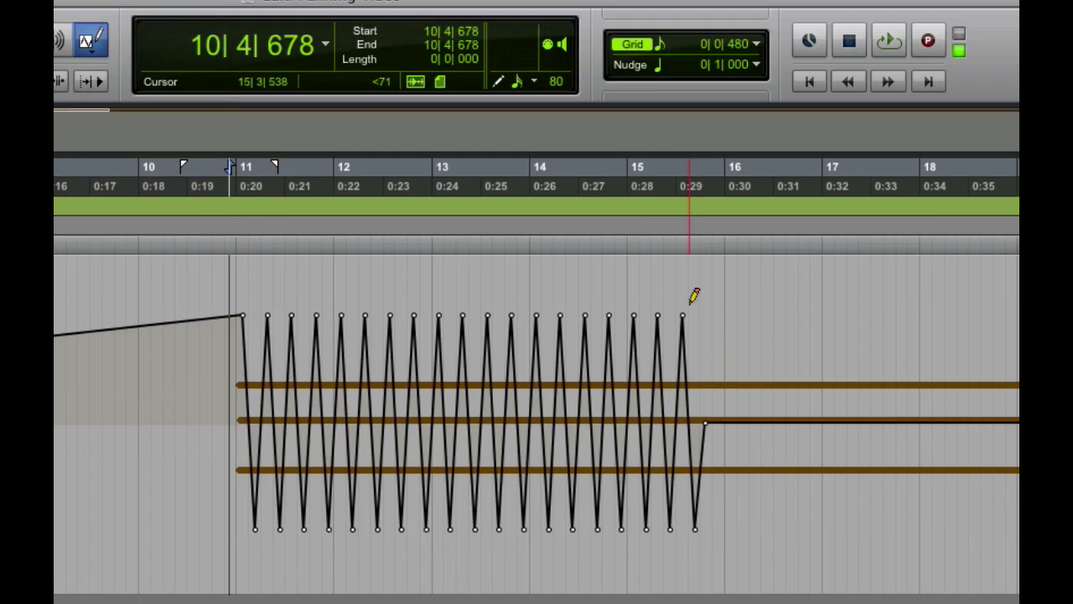
{"action": "key", "text": "space"}
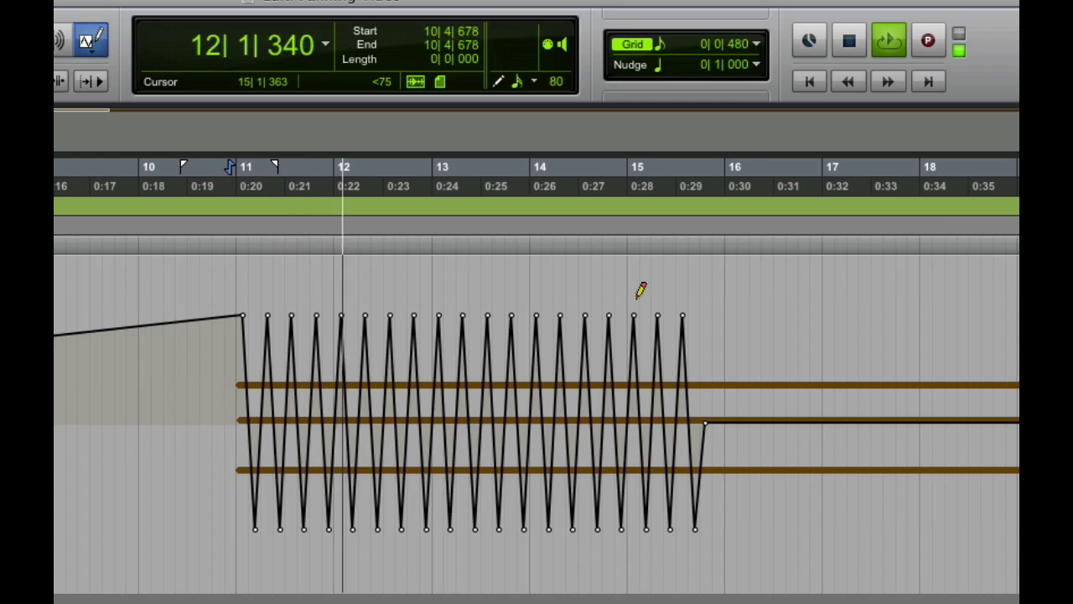
{"action": "key", "text": "space"}
{"action": "key", "text": "super+z"}
Set the grid to 1/64 note, draw a dense triangle pan from bar 11 to 17, and play it
{"action": "left_click", "coordinate": [674, 52]}
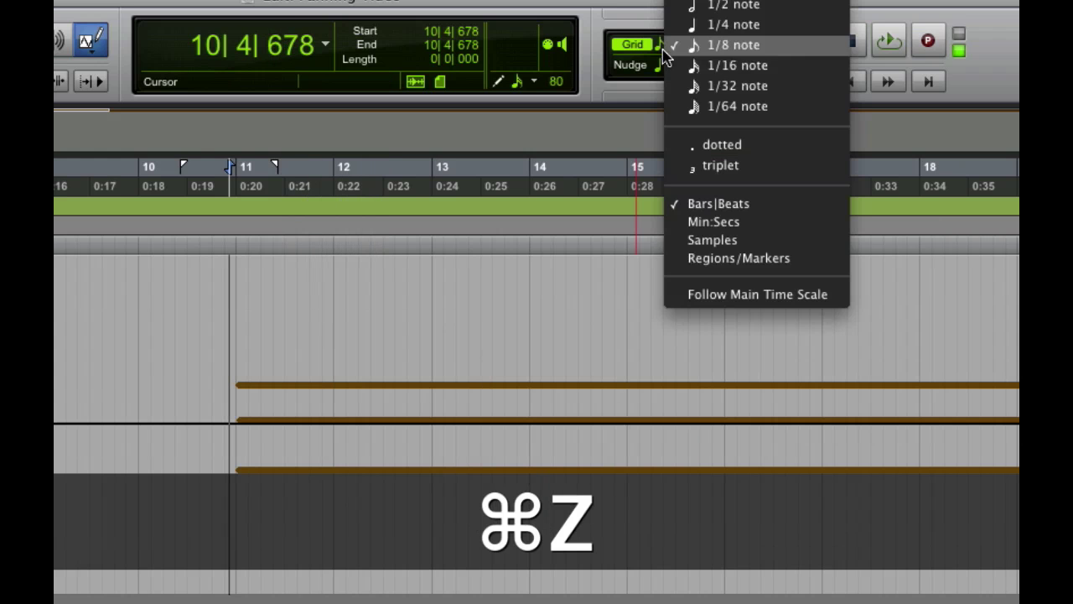
{"action": "left_click", "coordinate": [263, 346]}
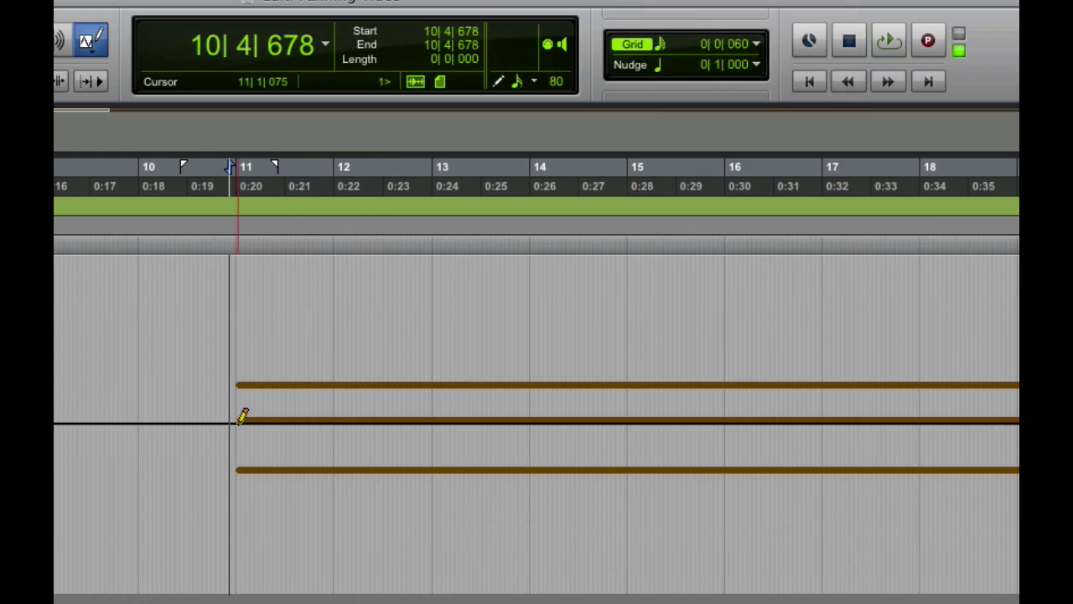
{"action": "mouse_move", "coordinate": [239, 419]}
{"action": "left_mouse_down"}
{"action": "mouse_move", "coordinate": [265, 359]}
{"action": "mouse_move", "coordinate": [531, 296]}
{"action": "mouse_move", "coordinate": [830, 261]}
{"action": "left_mouse_up"}
{"action": "key", "text": "space"}
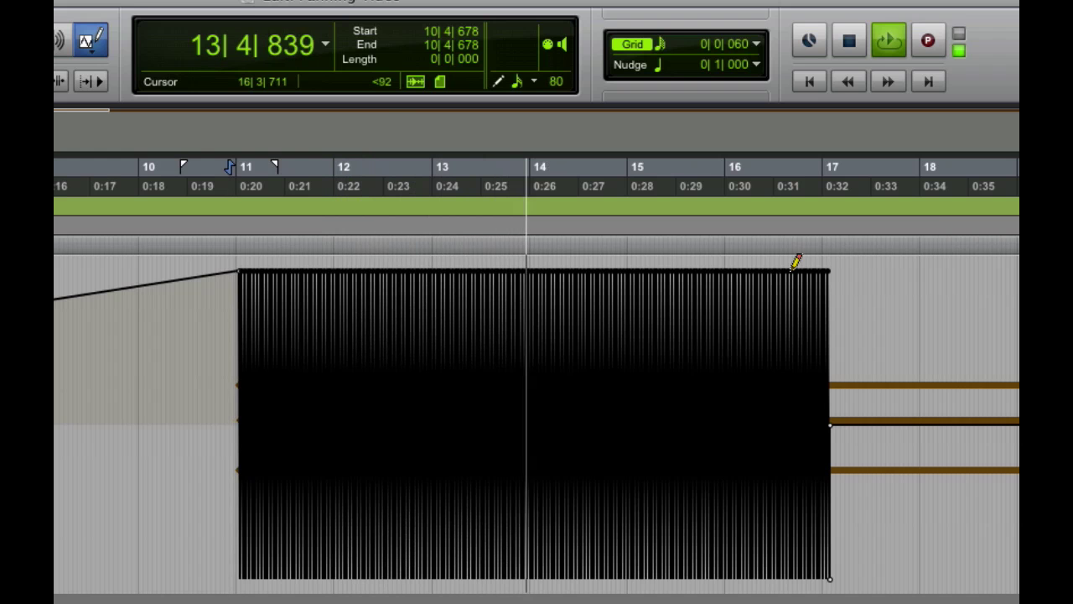
{"action": "key", "text": "space"}
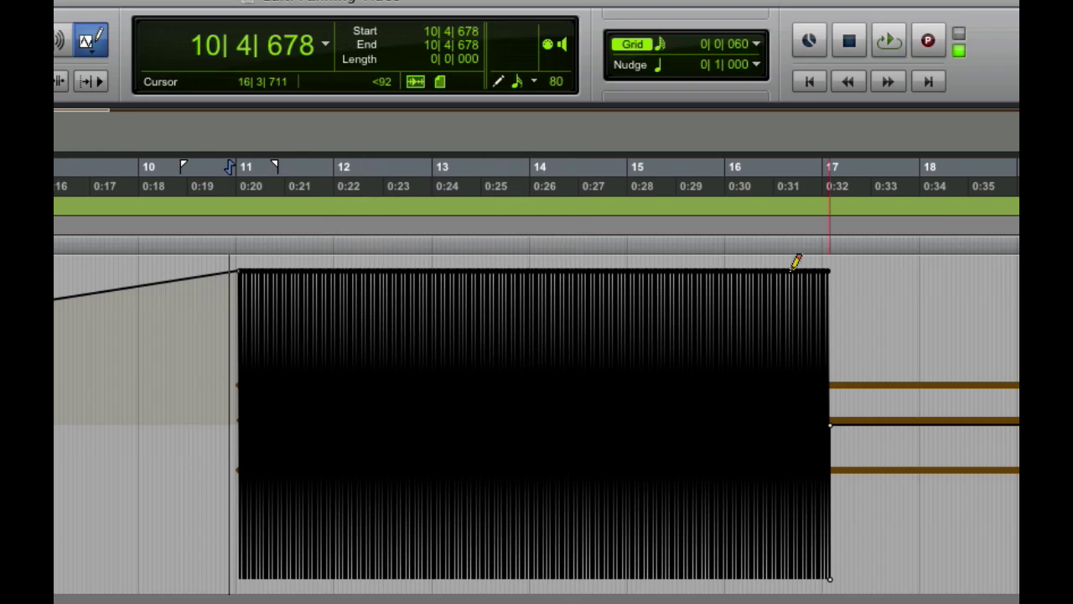